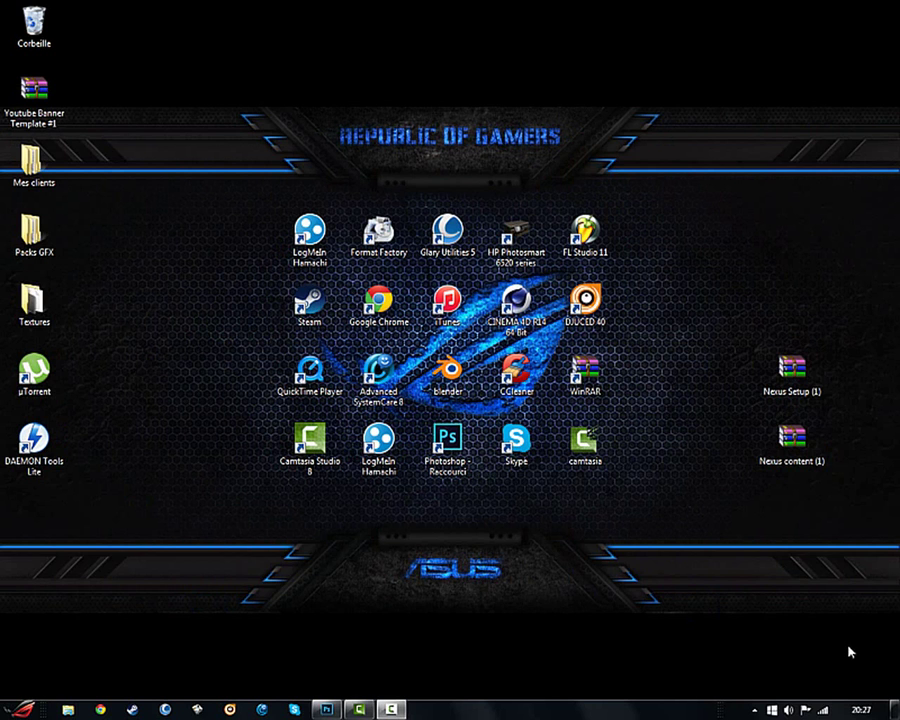
Step: Switch to Photoshop and create a new 1280 × 720 pixel RGB document with a white background
{"action": "left_click", "coordinate": [327, 709]}
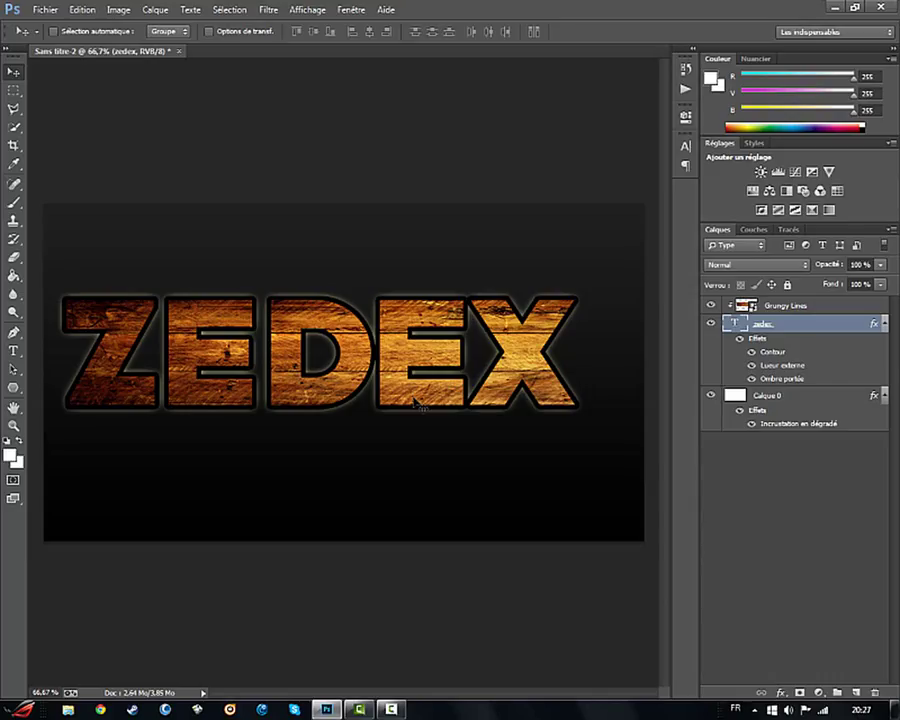
{"action": "left_click", "coordinate": [45, 9]}
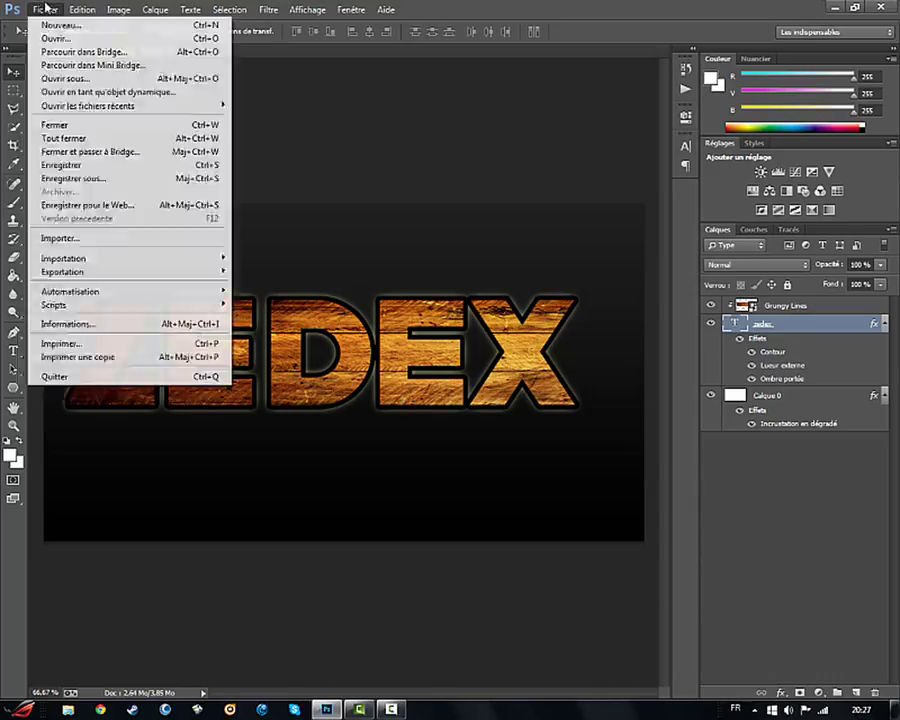
{"action": "left_click", "coordinate": [56, 25]}
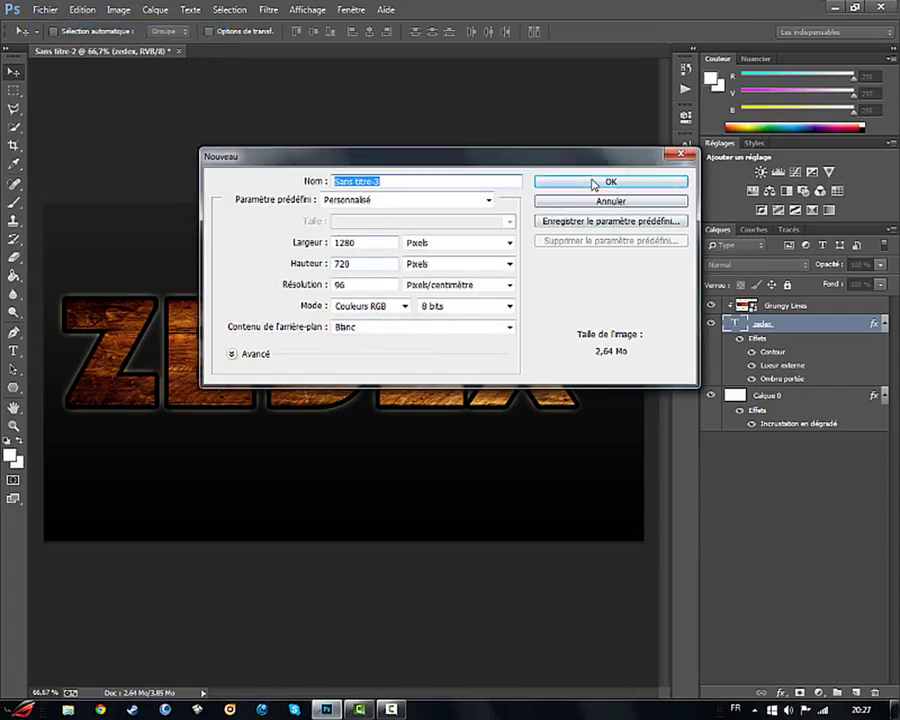
{"action": "left_click", "coordinate": [595, 184]}
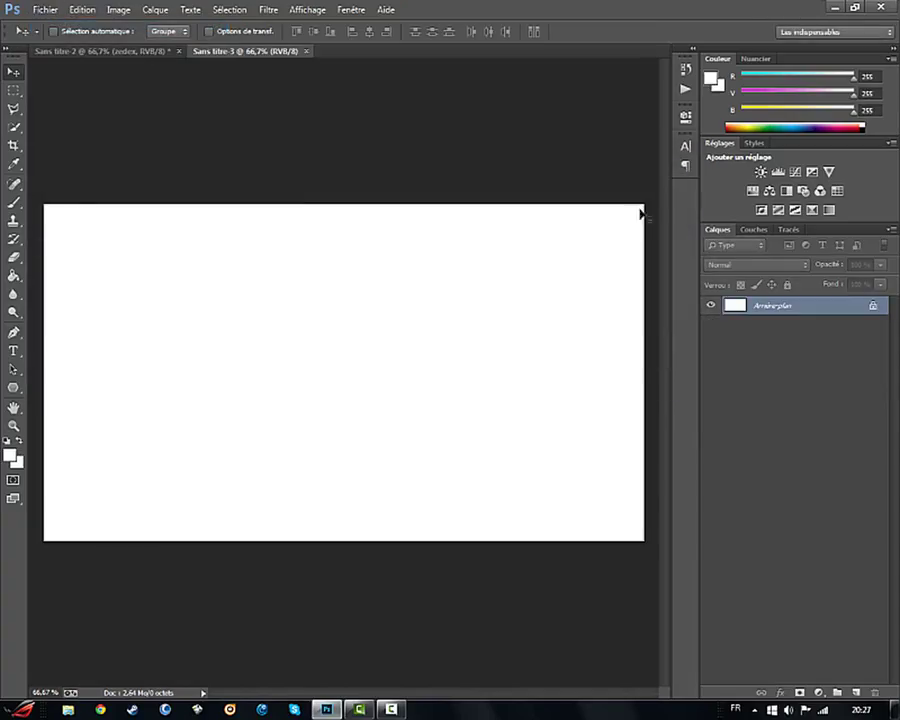
Step: Convert the locked background into the regular layer Calque 0 and enable a gradient overlay on it
{"action": "double_click", "coordinate": [825, 315]}
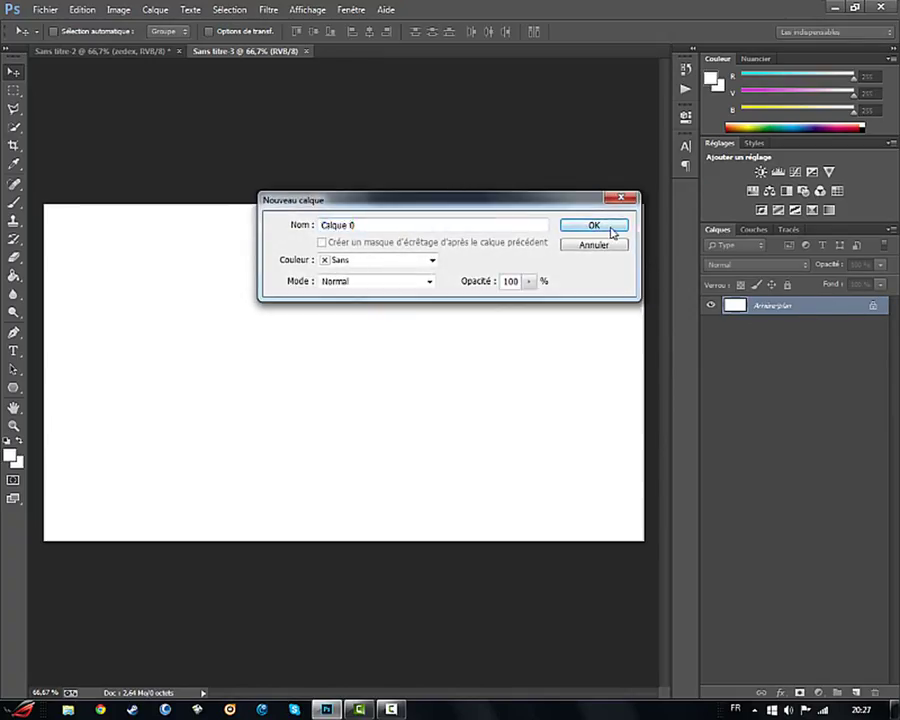
{"action": "key", "text": "Return"}
{"action": "double_click", "coordinate": [856, 313]}
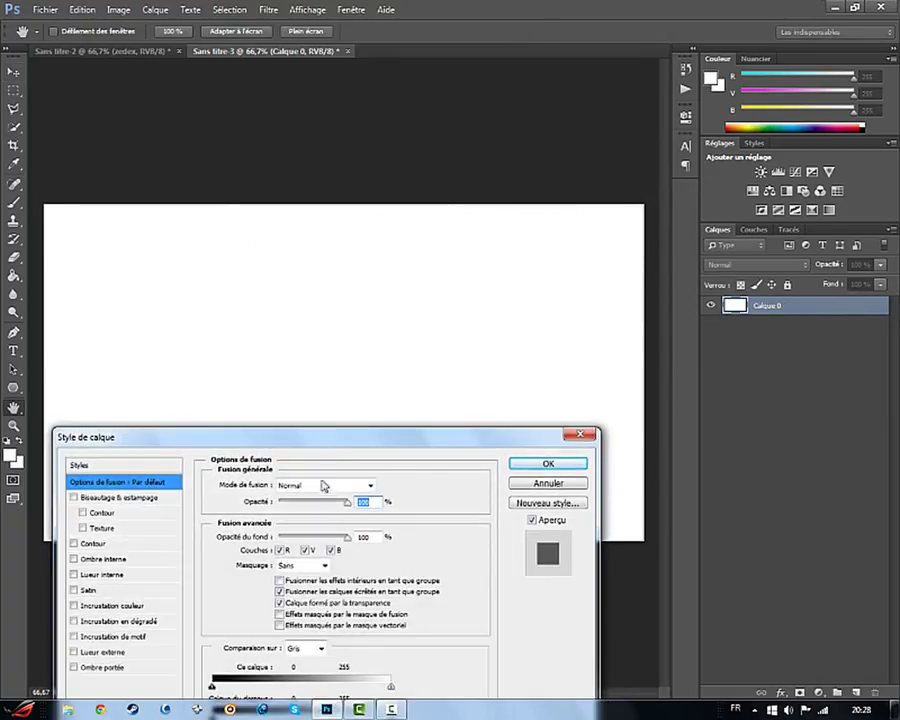
{"action": "left_click_drag", "start_coordinate": [382, 434], "coordinate": [660, 316]}
{"action": "left_click", "coordinate": [392, 500]}
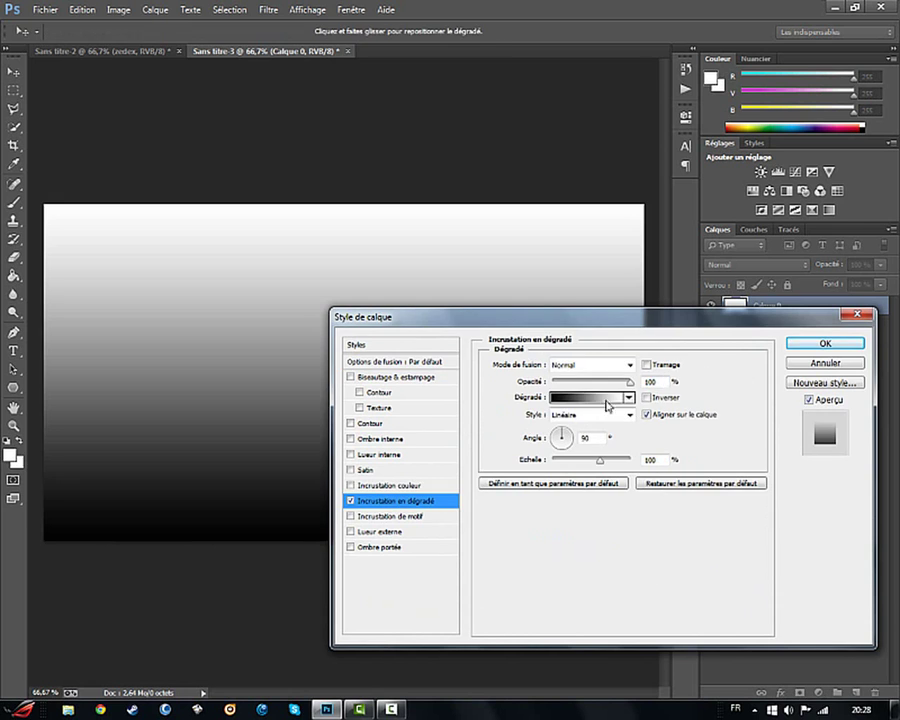
Step: Change the overlay gradient's white stop to #2c2c2c, shift the gradient upward on the canvas and apply the layer style
{"action": "left_click", "coordinate": [580, 401]}
{"action": "double_click", "coordinate": [845, 517]}
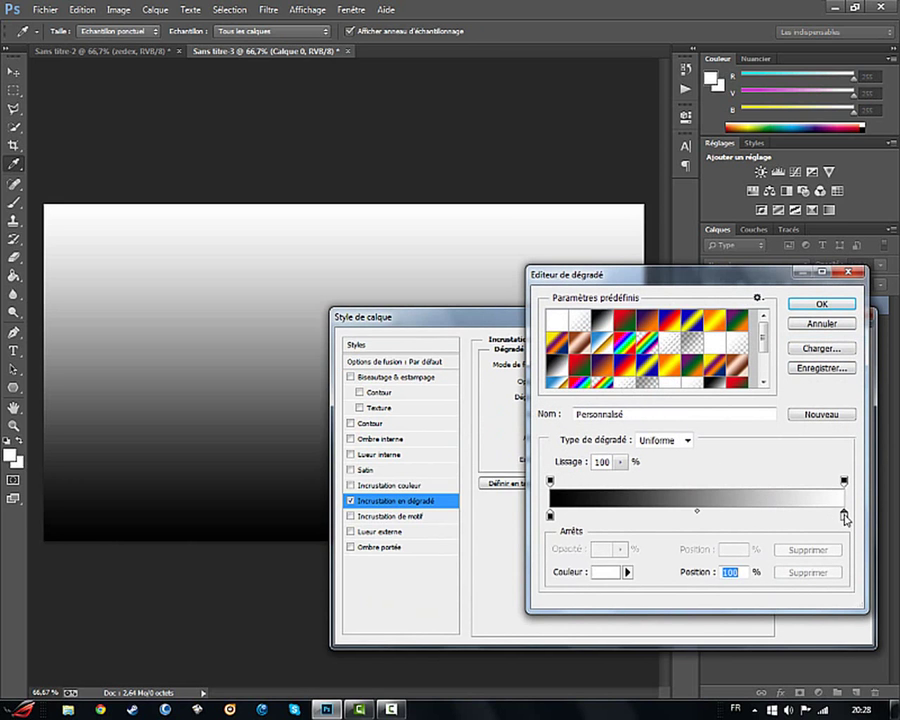
{"action": "mouse_move", "coordinate": [508, 536]}
{"action": "left_mouse_down"}
{"action": "mouse_move", "coordinate": [424, 588]}
{"action": "mouse_move", "coordinate": [402, 589]}
{"action": "mouse_move", "coordinate": [416, 552]}
{"action": "mouse_move", "coordinate": [424, 586]}
{"action": "mouse_move", "coordinate": [410, 586]}
{"action": "mouse_move", "coordinate": [422, 578]}
{"action": "left_mouse_up"}
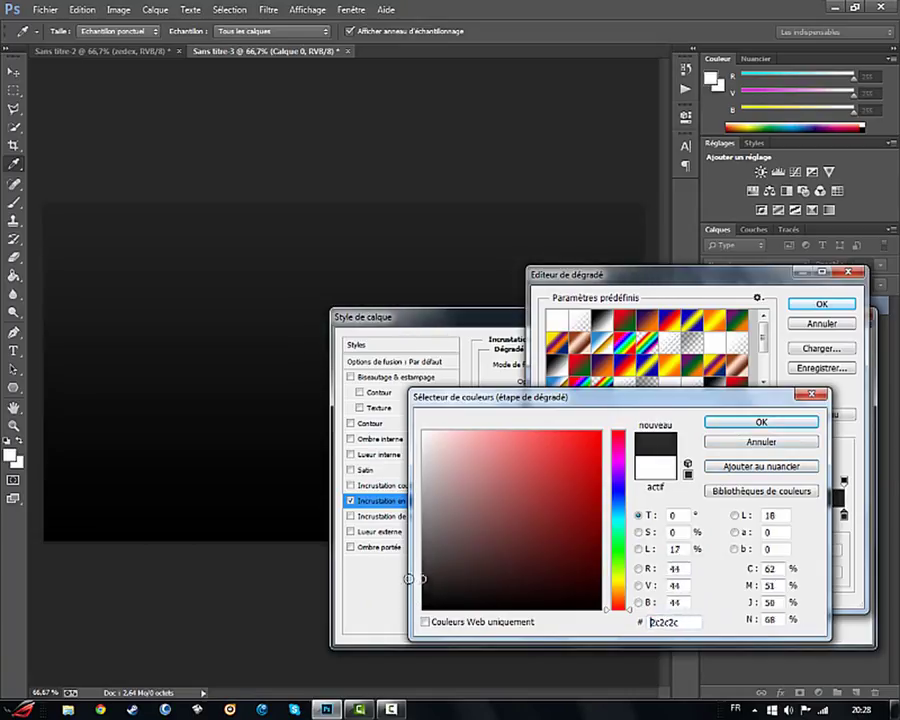
{"action": "left_click", "coordinate": [757, 424]}
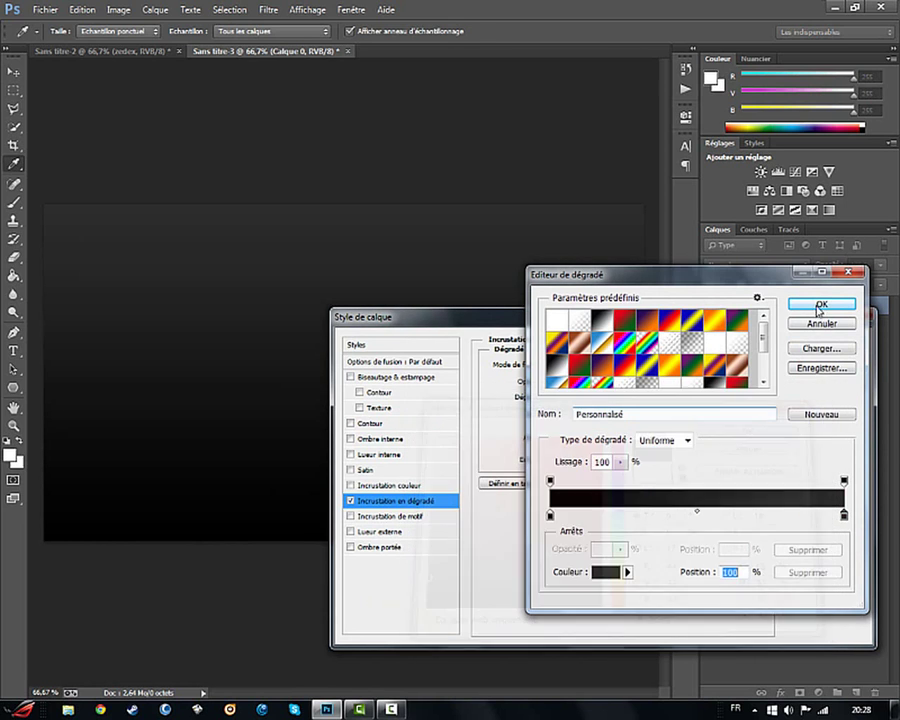
{"action": "key", "text": "Return"}
{"action": "left_click_drag", "start_coordinate": [155, 347], "coordinate": [162, 236]}
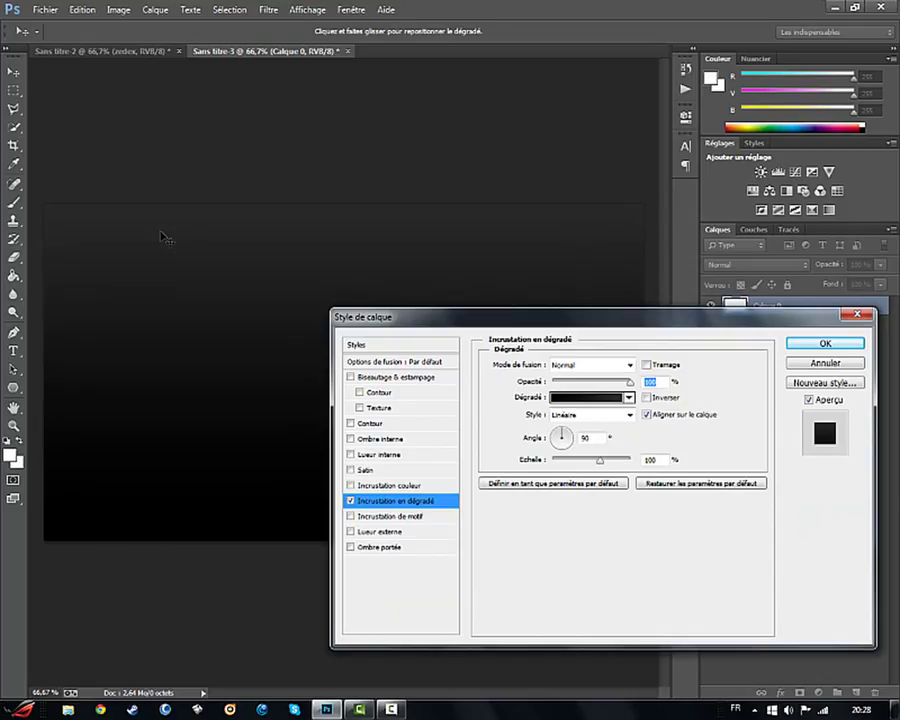
{"action": "left_click", "coordinate": [818, 343]}
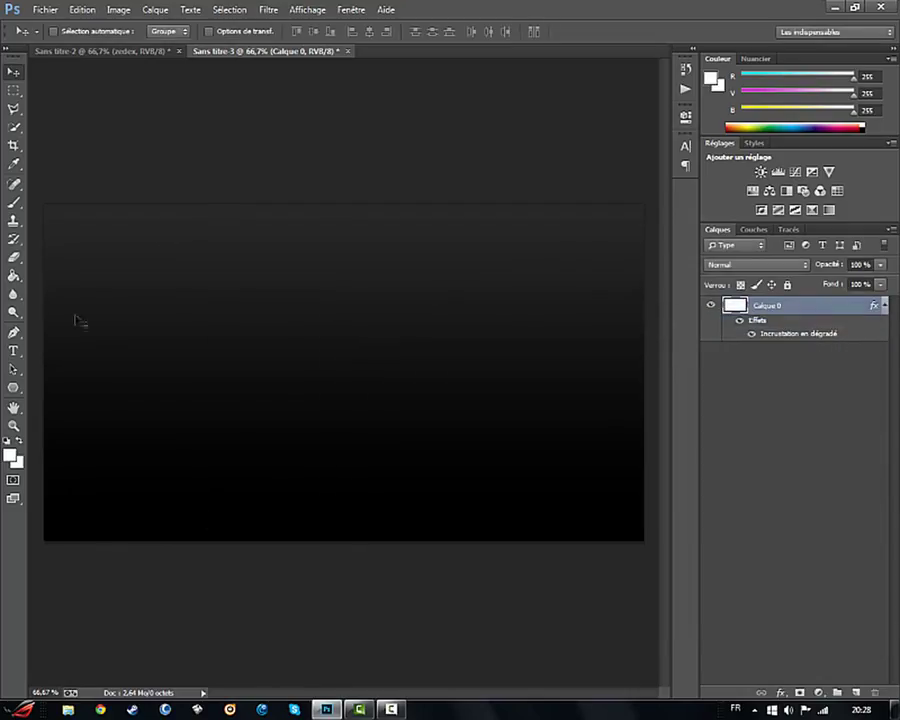
Step: Draw a text box covering the canvas and enter "zede" in red PRIMETIME at 120 pt
{"action": "left_click", "coordinate": [14, 350]}
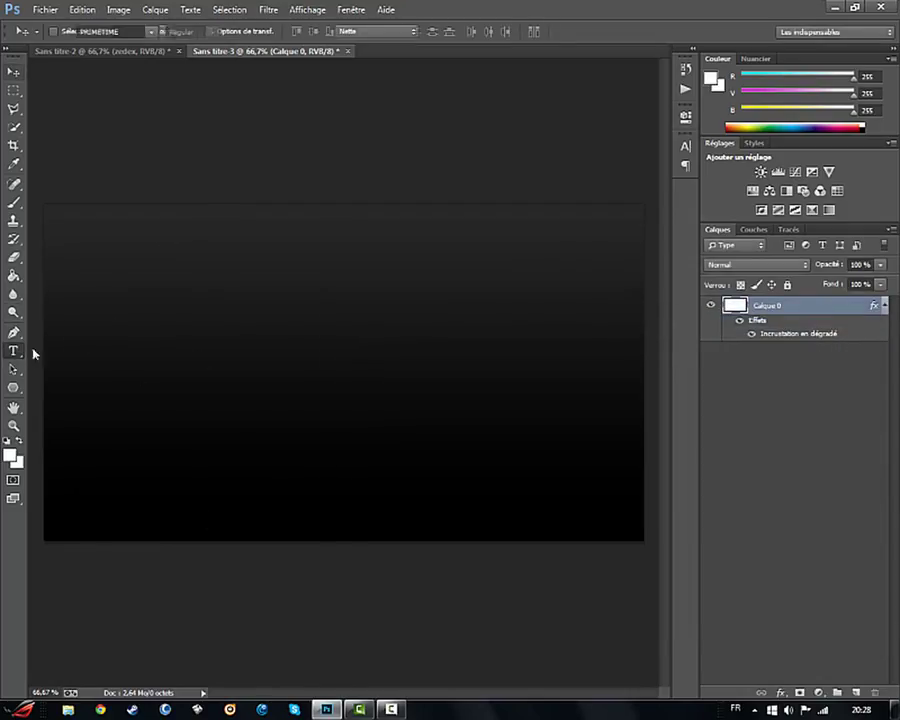
{"action": "left_click_drag", "start_coordinate": [44, 209], "coordinate": [643, 541]}
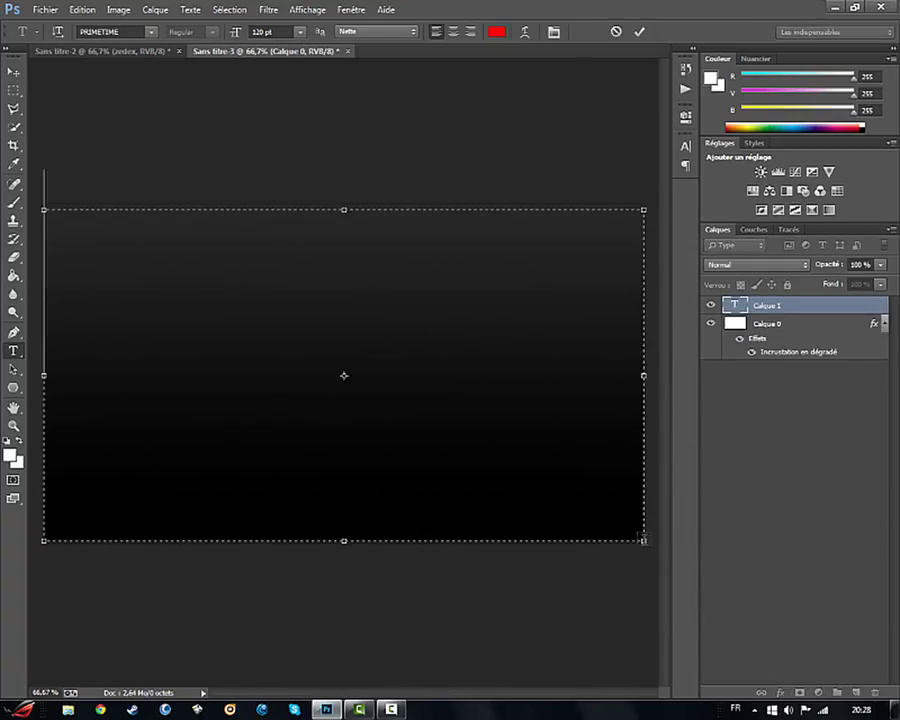
{"action": "type", "text": "zede"}
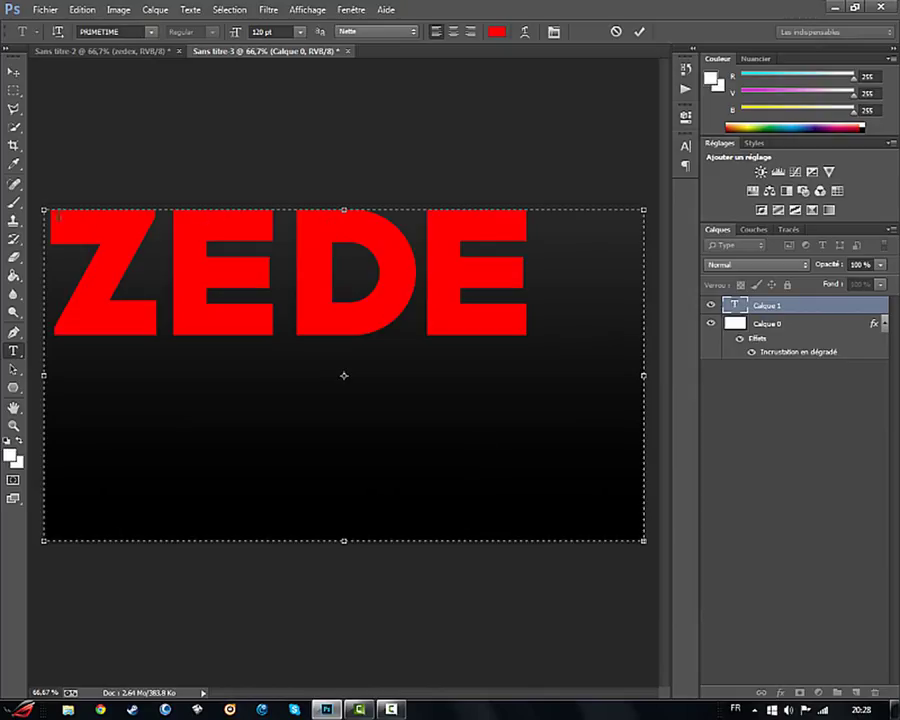
Step: Set the font size of the entered letters to 100 pt
{"action": "left_click", "coordinate": [272, 32]}
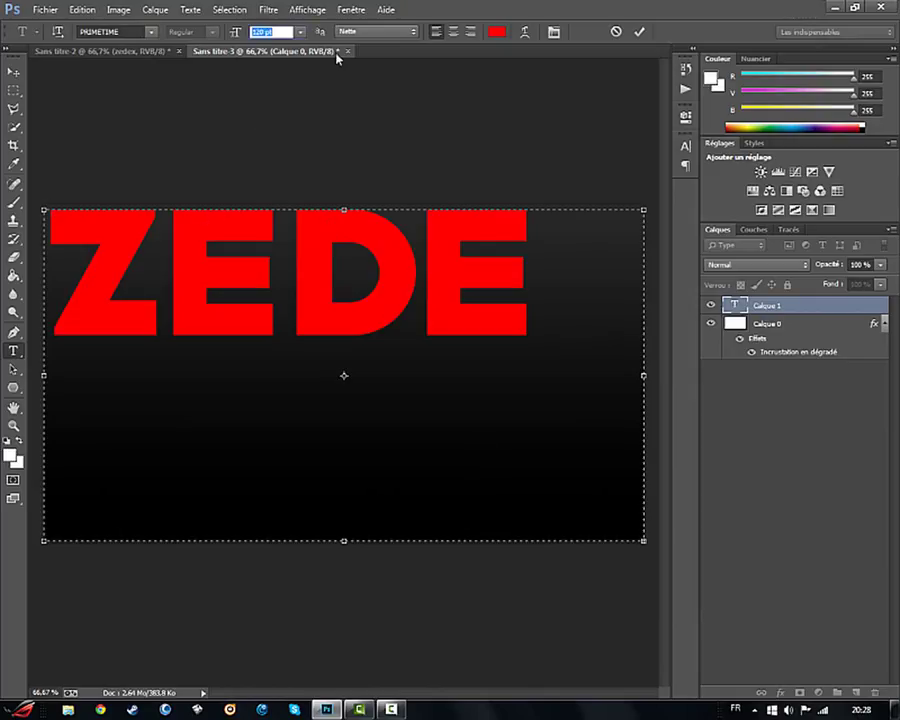
{"action": "type", "text": "100"}
{"action": "key", "text": "Return"}
{"action": "left_click_drag", "start_coordinate": [588, 315], "coordinate": [80, 316]}
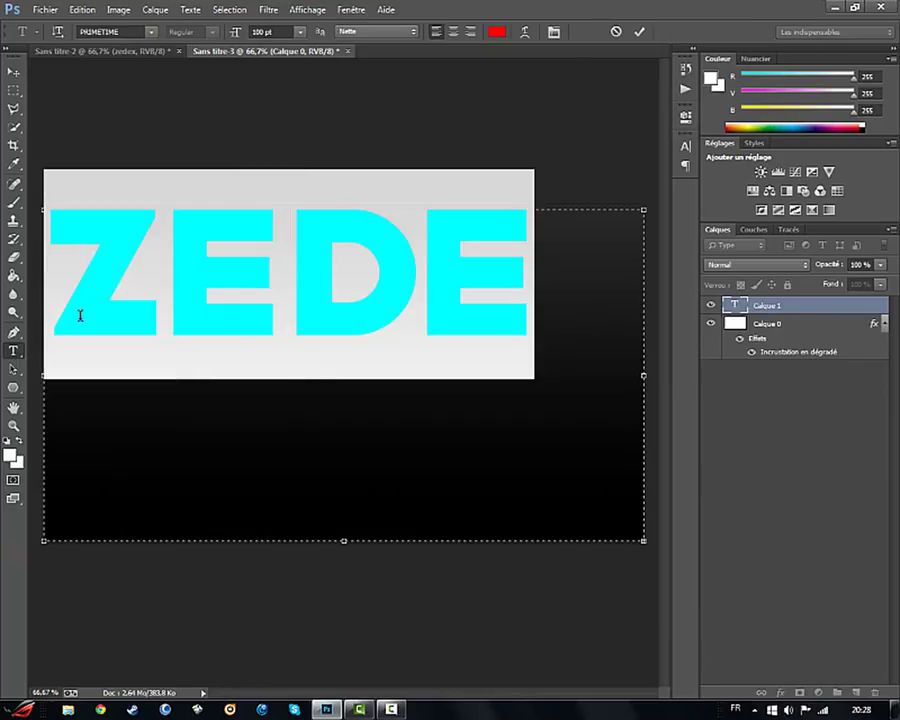
{"action": "left_click", "coordinate": [283, 34]}
{"action": "type", "text": "100"}
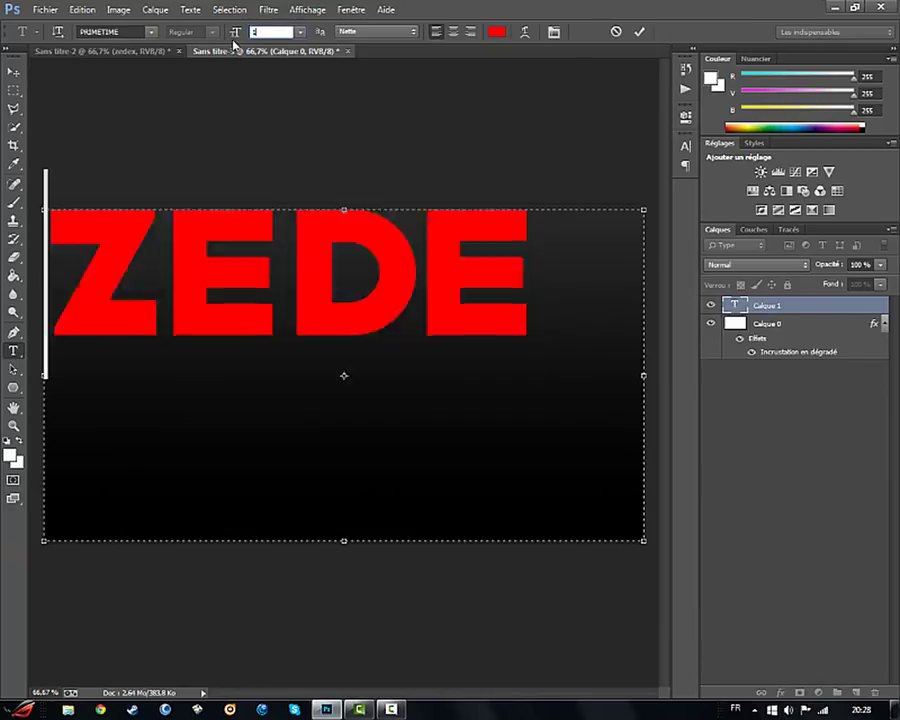
{"action": "key", "text": "Return"}
Step: Complete the word as "zedex" with its final letter at 100 pt, and move the text down to mid-canvas
{"action": "left_click", "coordinate": [555, 258]}
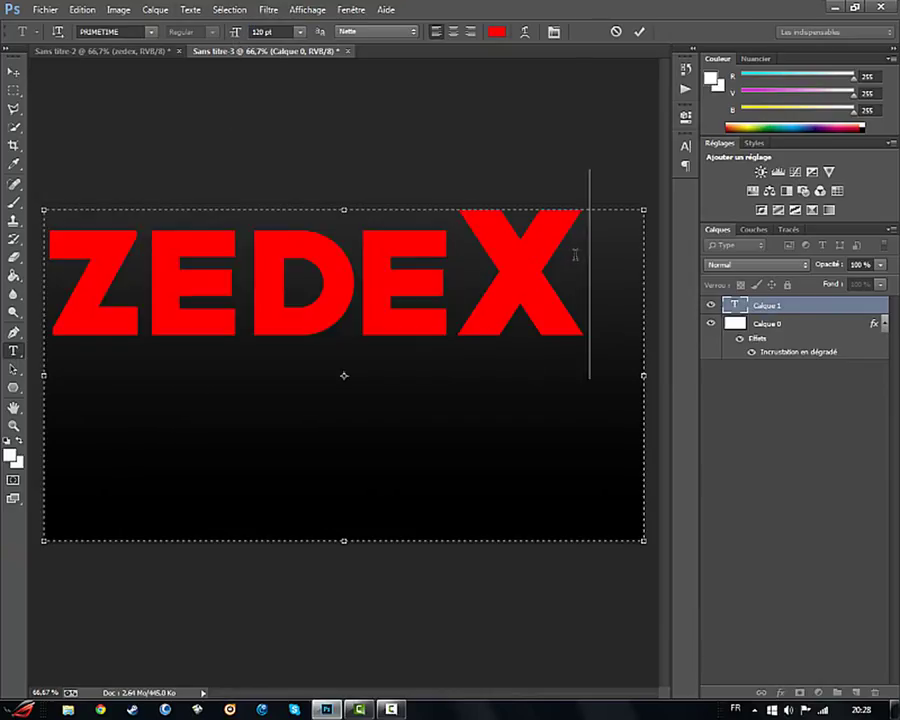
{"action": "key", "text": "BackSpace"}
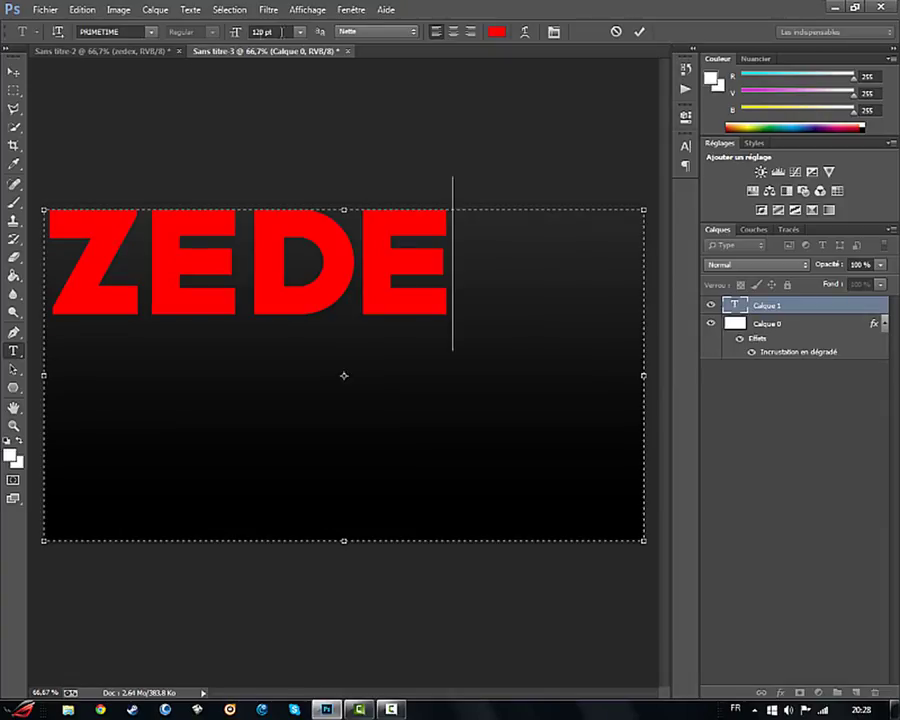
{"action": "left_click", "coordinate": [282, 31]}
{"action": "type", "text": "100"}
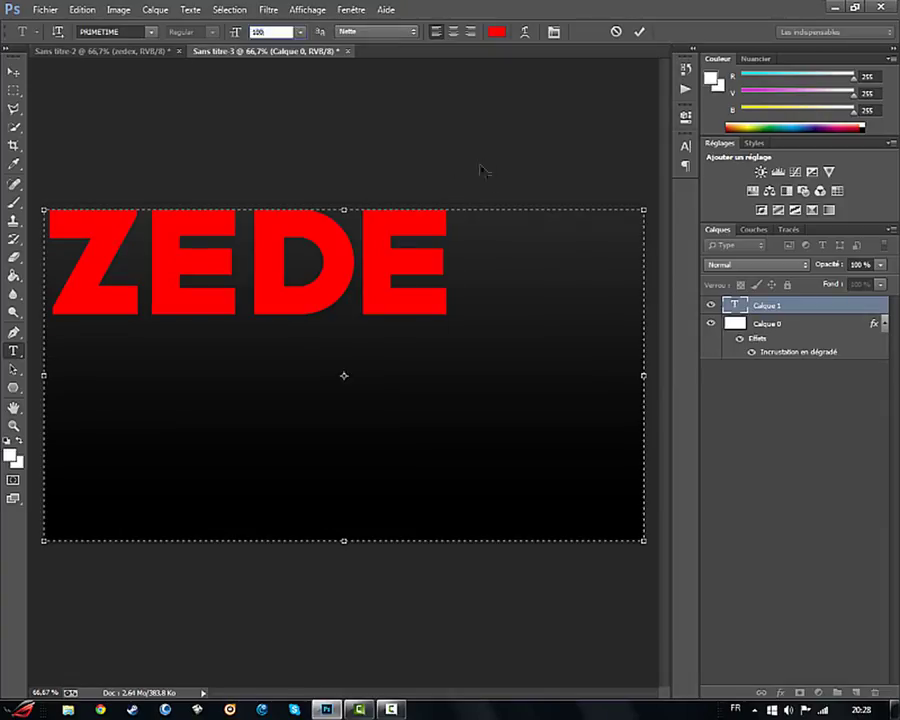
{"action": "key", "text": "Return"}
{"action": "type", "text": "X"}
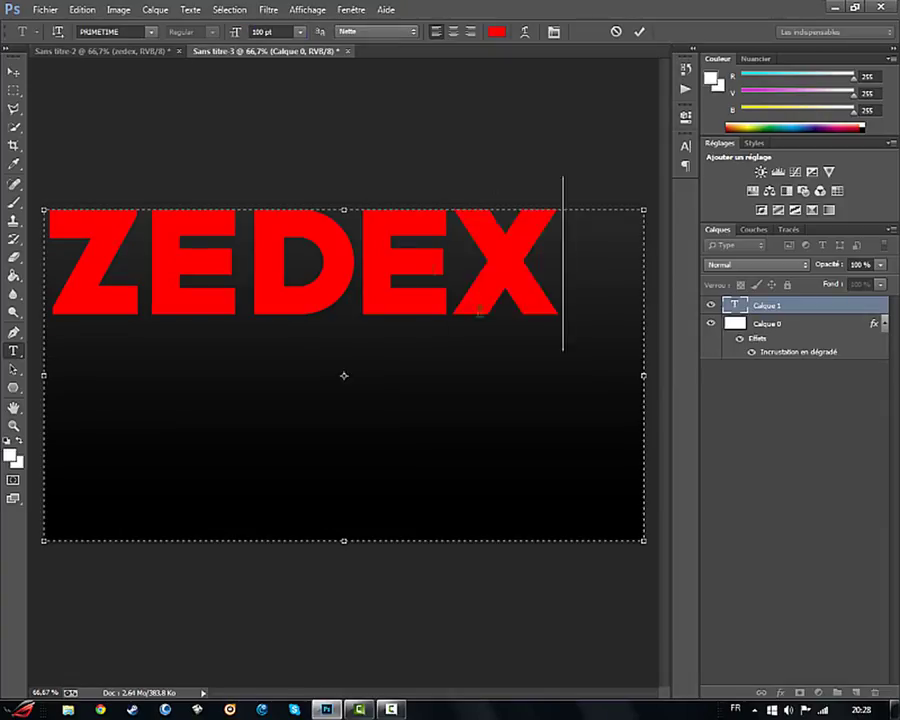
{"action": "left_click", "coordinate": [12, 73]}
{"action": "left_click_drag", "start_coordinate": [424, 310], "coordinate": [426, 402]}
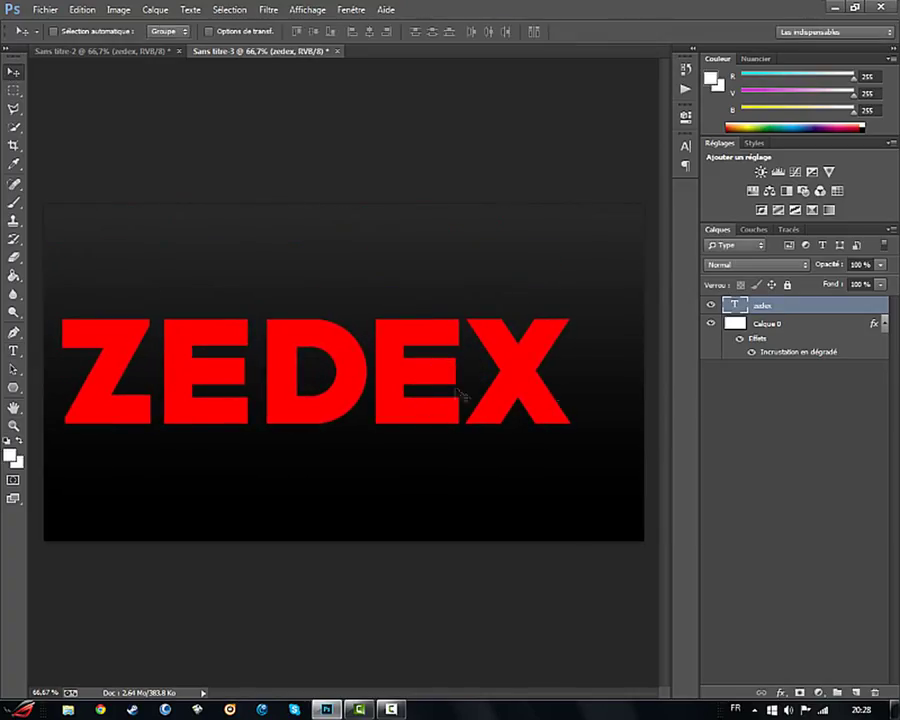
Step: Place the Grungy Lines image from the Textures folder into the document
{"action": "left_click", "coordinate": [45, 9]}
{"action": "left_click", "coordinate": [66, 237]}
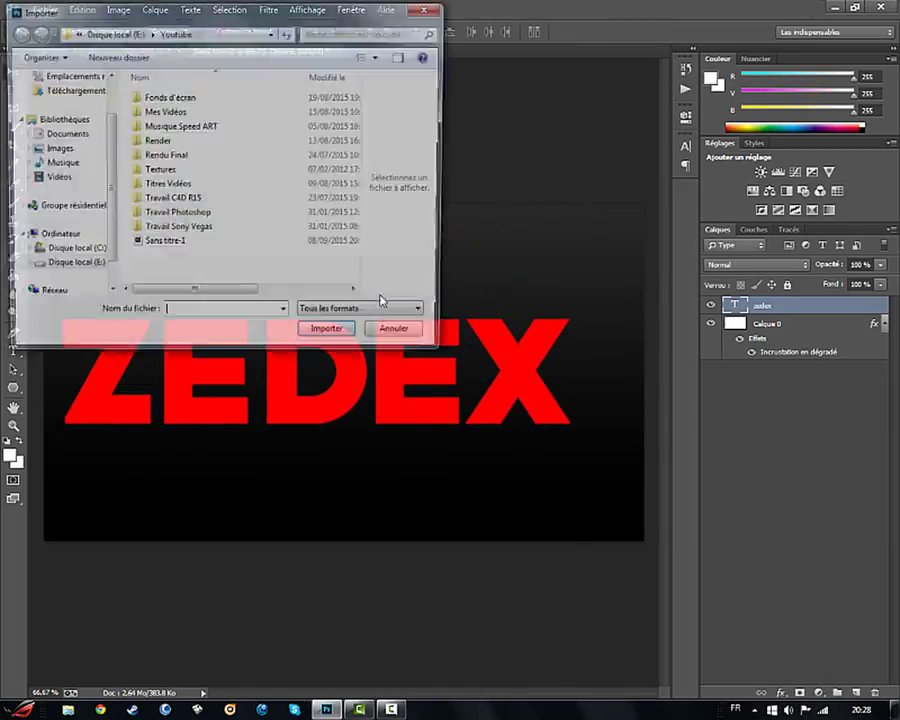
{"action": "double_click", "coordinate": [170, 171]}
{"action": "left_click_drag", "start_coordinate": [356, 88], "coordinate": [371, 148]}
{"action": "left_click", "coordinate": [162, 252]}
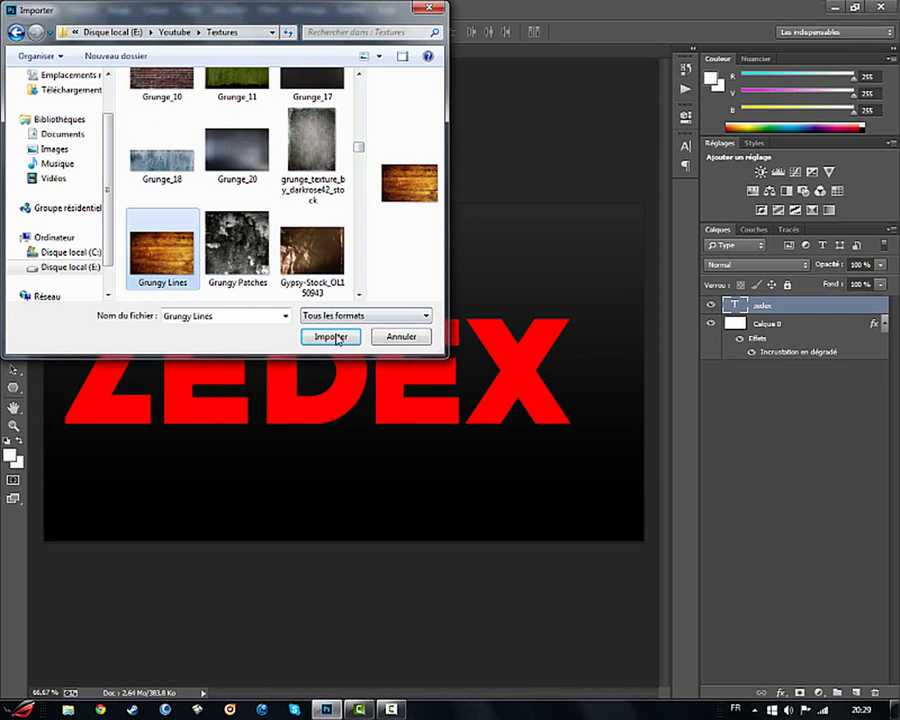
{"action": "left_click", "coordinate": [334, 336]}
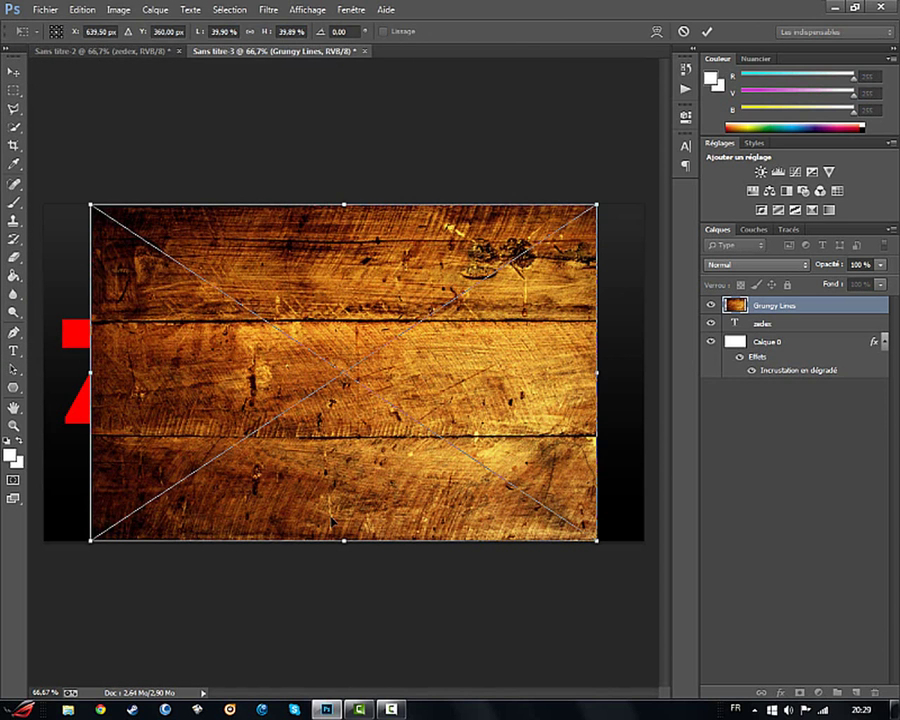
Step: Resize the wood texture to about 40.3% width and 13.6% height so it just covers the text, and apply the transformation
{"action": "left_click_drag", "start_coordinate": [343, 527], "coordinate": [343, 432]}
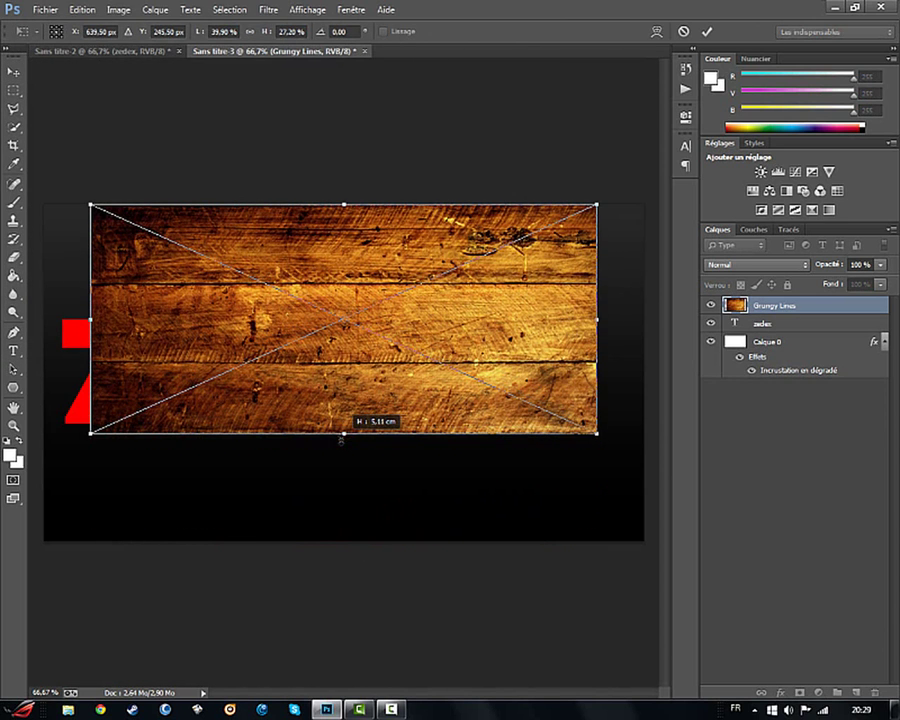
{"action": "left_click_drag", "start_coordinate": [344, 205], "coordinate": [344, 320]}
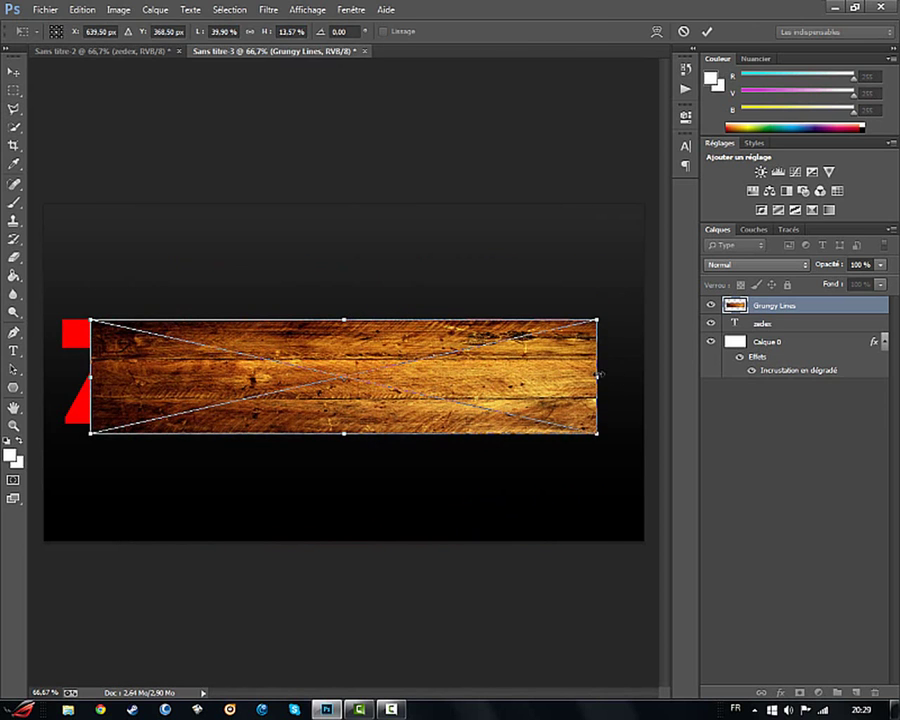
{"action": "left_click_drag", "start_coordinate": [597, 377], "coordinate": [569, 378]}
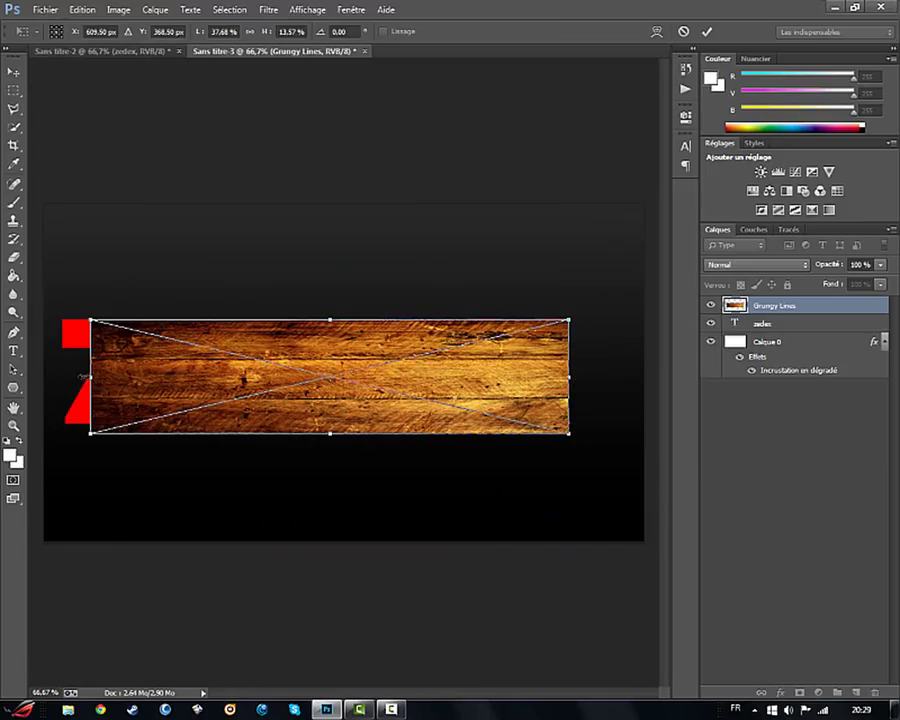
{"action": "left_click_drag", "start_coordinate": [84, 377], "coordinate": [56, 377]}
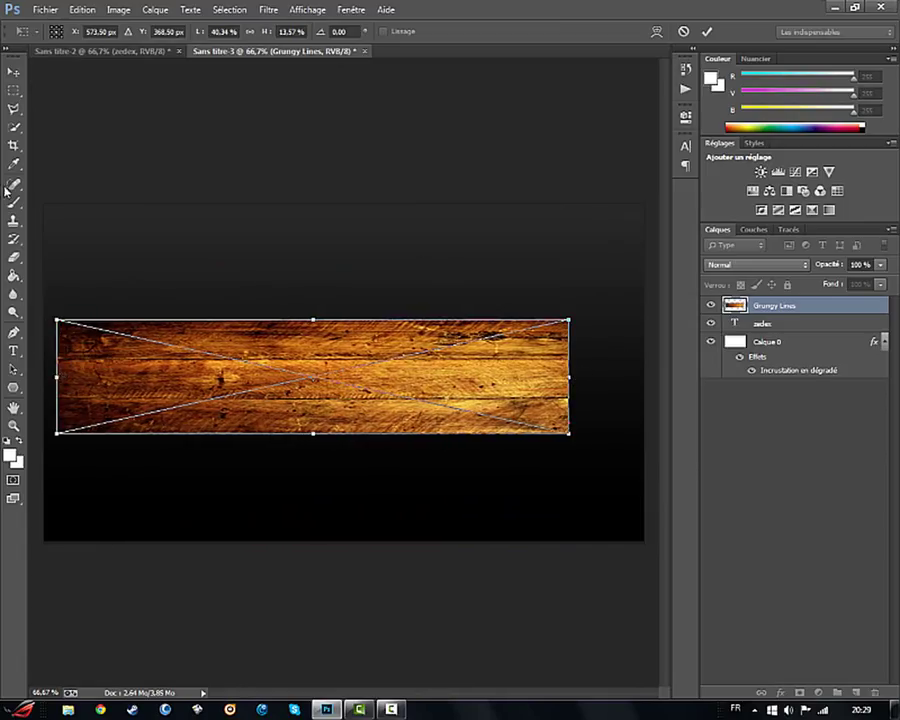
{"action": "left_click", "coordinate": [13, 72]}
{"action": "left_click", "coordinate": [360, 239]}
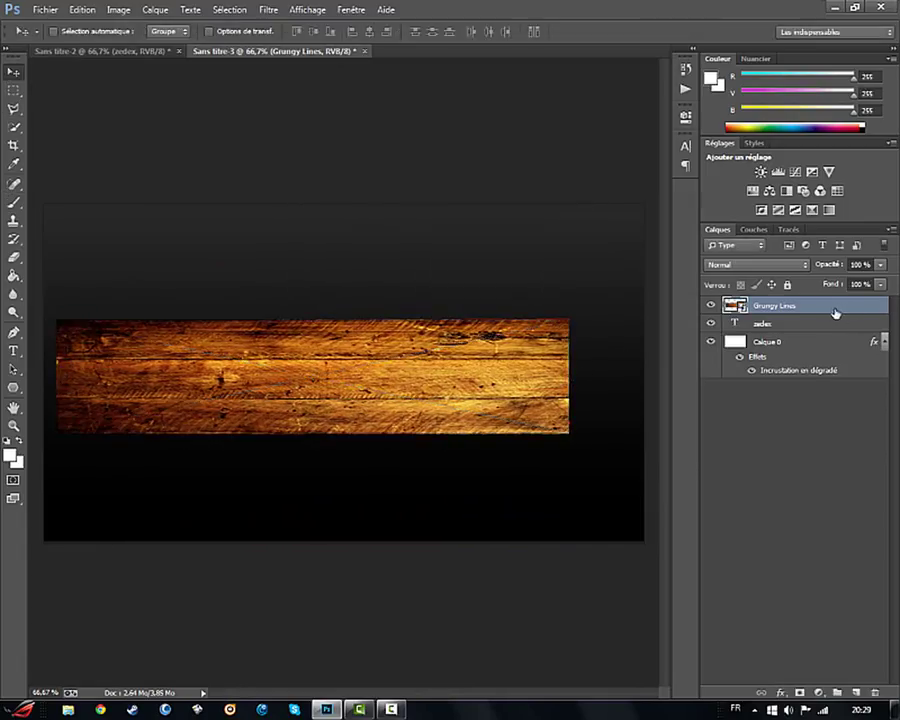
Step: Clip the Grungy Lines layer to the zedex text layer with a clipping mask
{"action": "right_click", "coordinate": [835, 313]}
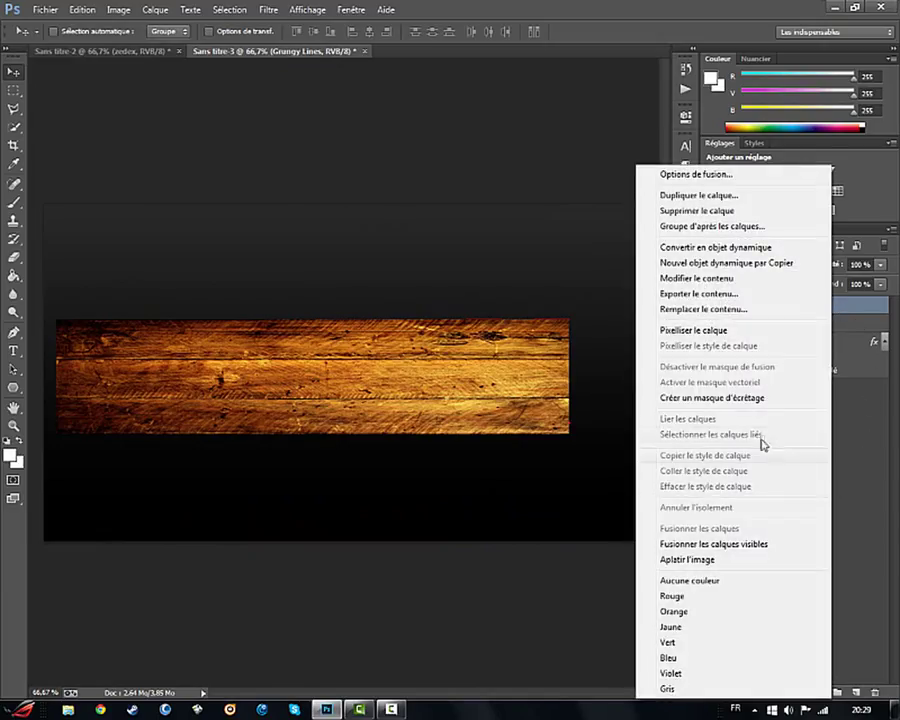
{"action": "left_click", "coordinate": [741, 400]}
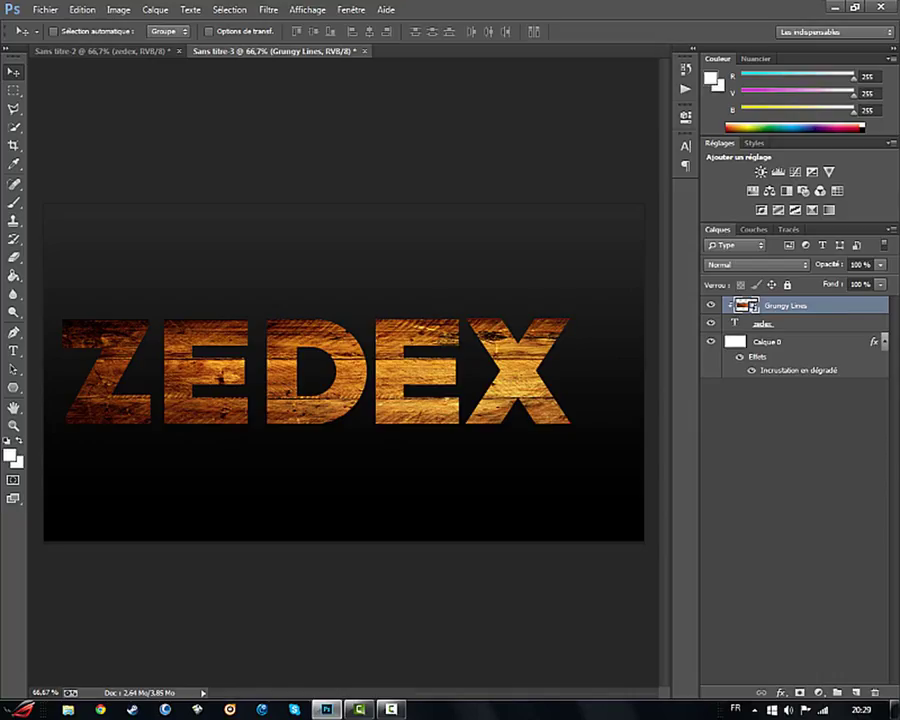
{"action": "right_click", "coordinate": [838, 313]}
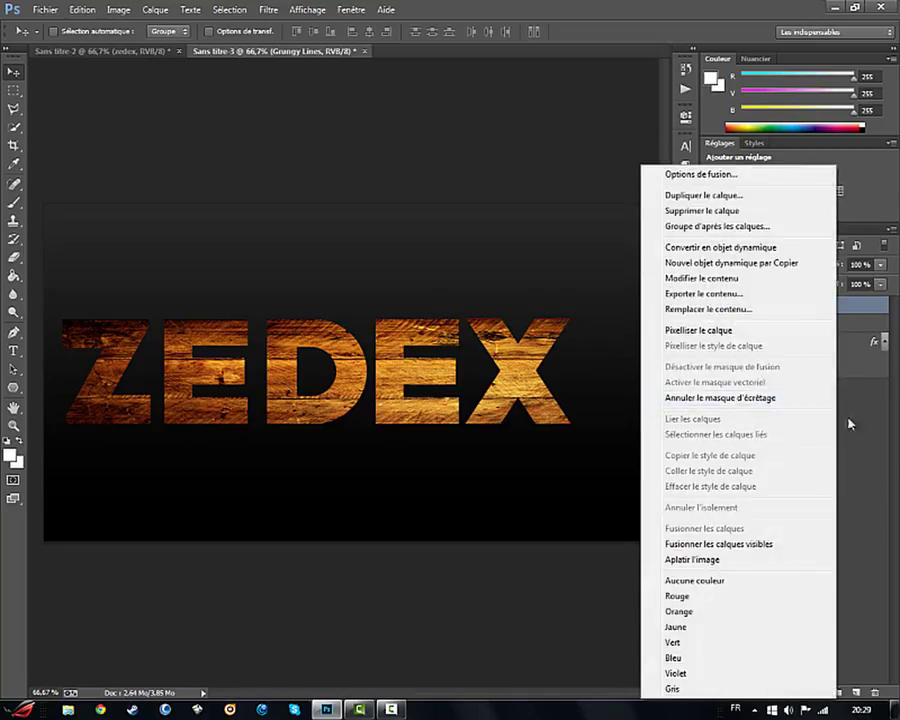
{"action": "key", "text": "Escape"}
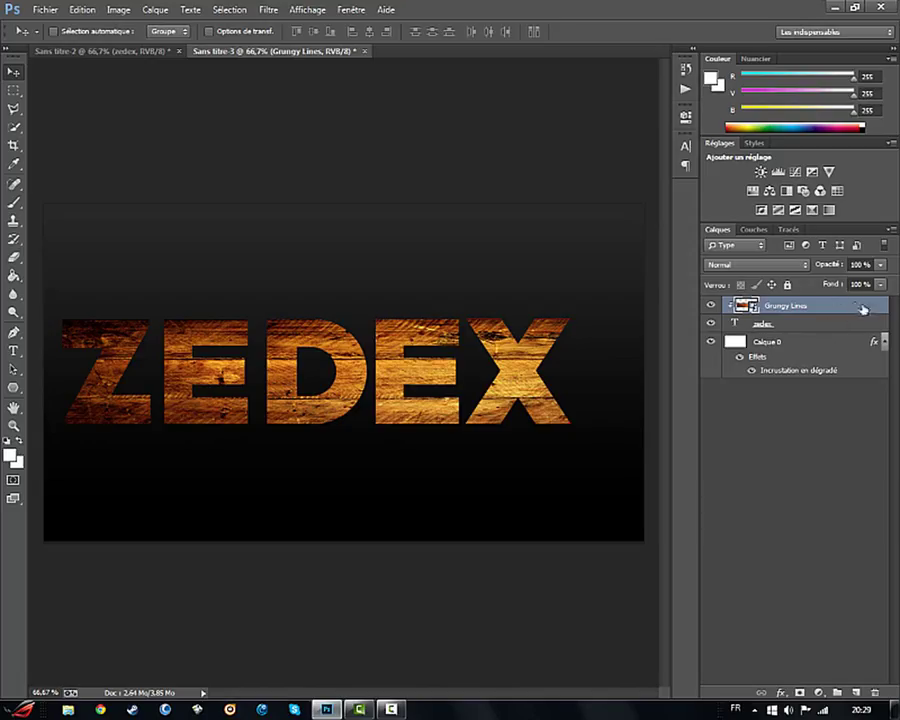
{"action": "right_click", "coordinate": [842, 308]}
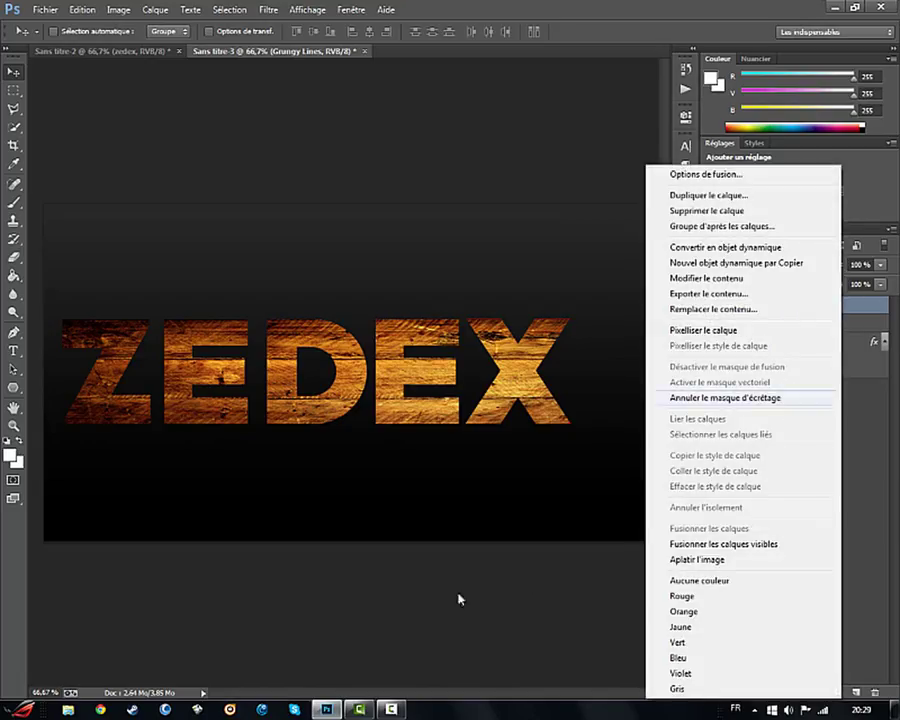
{"action": "left_click", "coordinate": [393, 709]}
{"action": "left_click", "coordinate": [830, 650]}
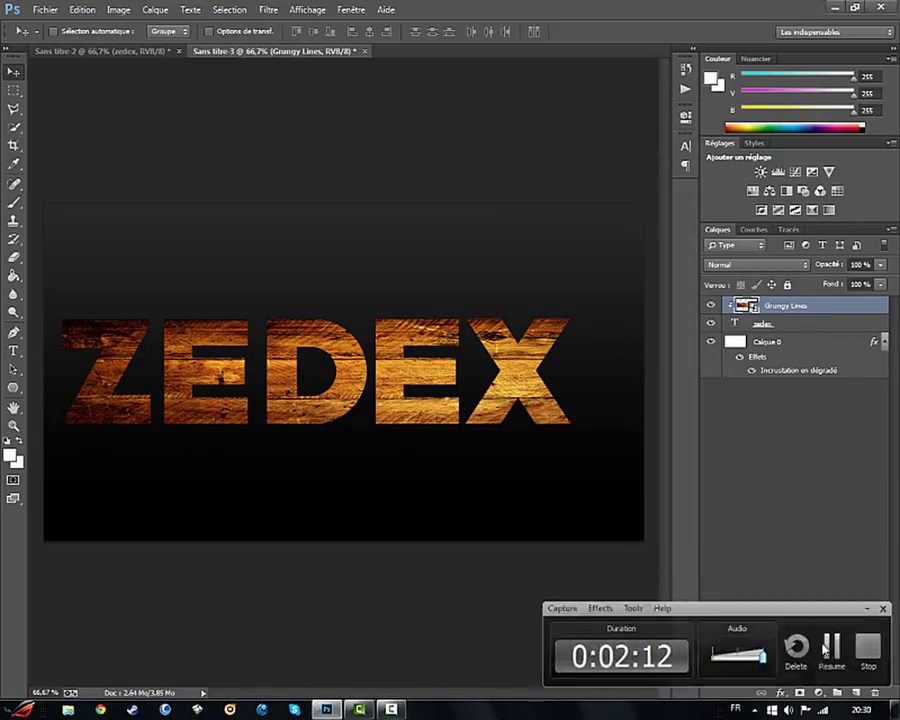
{"action": "left_click", "coordinate": [824, 647]}
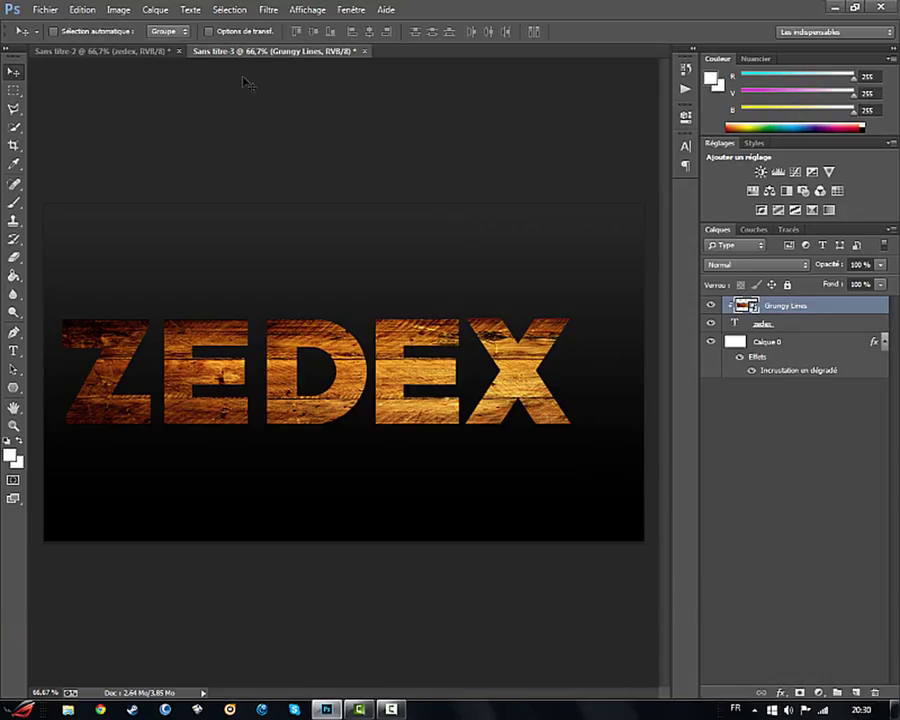
Step: Release the Grungy Lines layer's clipping mask and clip it to the zedex text layer again
{"action": "right_click", "coordinate": [830, 308]}
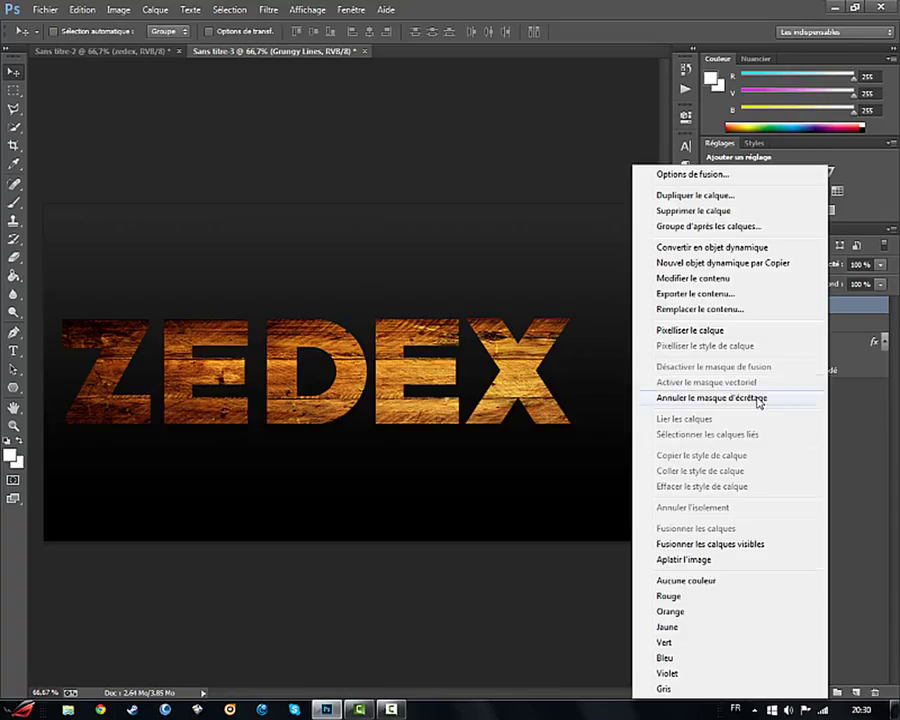
{"action": "left_click", "coordinate": [757, 343]}
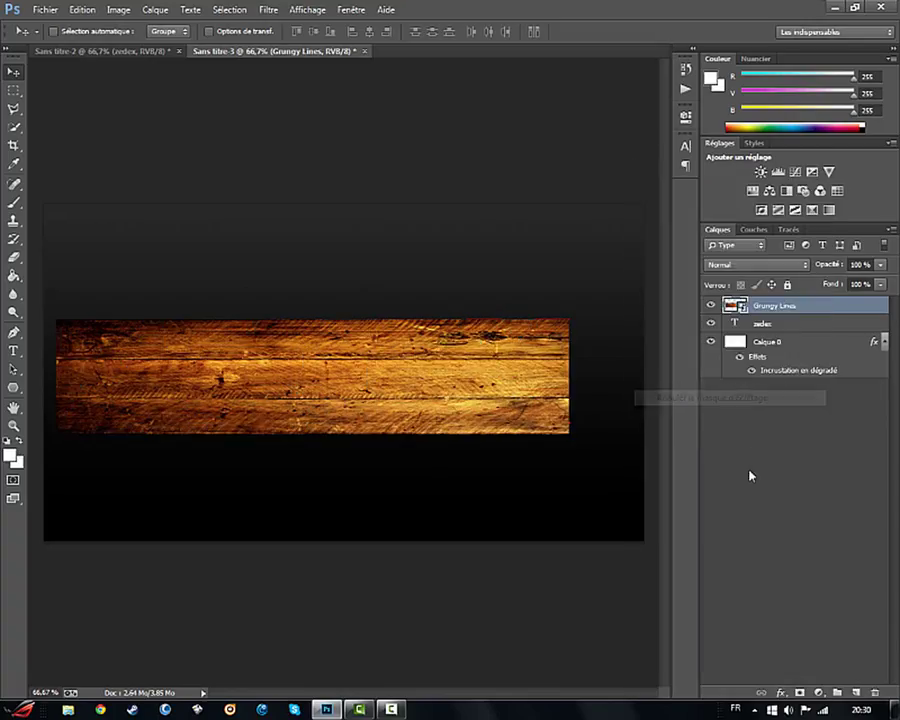
{"action": "right_click", "coordinate": [820, 311]}
{"action": "left_click", "coordinate": [652, 399]}
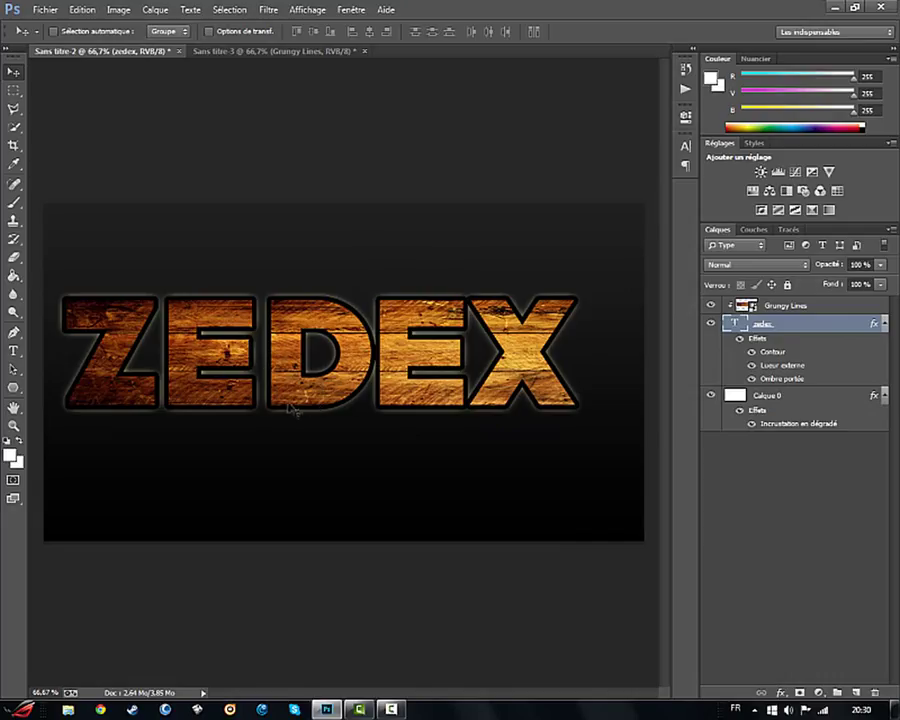
Step: Add a black 3 px outside stroke to the zedex text layer in Sans titre-3 and apply the layer style
{"action": "left_click", "coordinate": [275, 52]}
{"action": "left_click", "coordinate": [809, 324]}
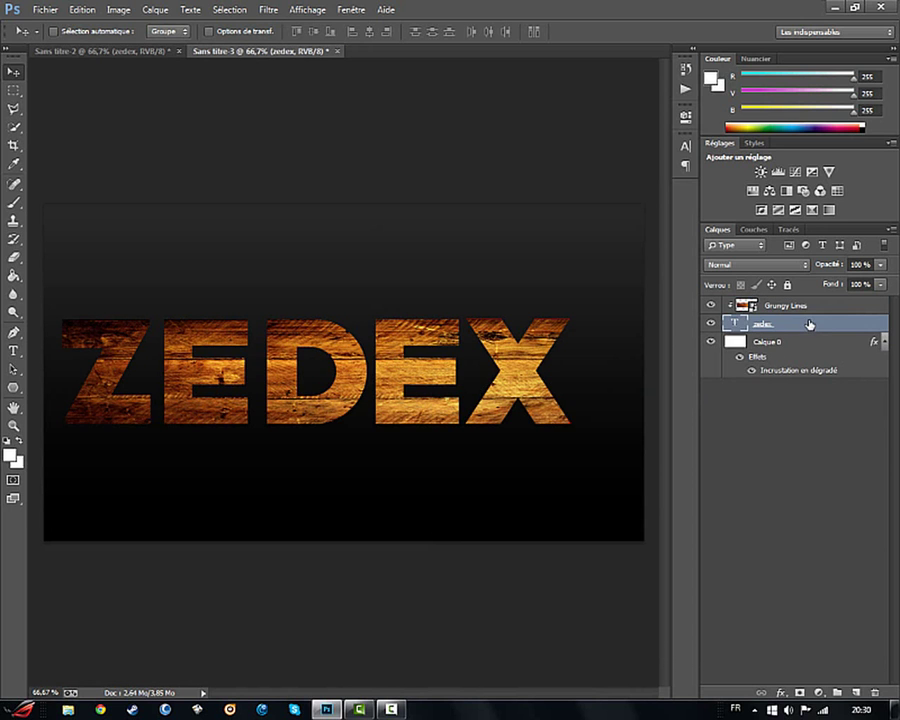
{"action": "double_click", "coordinate": [809, 324]}
{"action": "right_click", "coordinate": [806, 320]}
{"action": "left_click_drag", "start_coordinate": [570, 320], "coordinate": [767, 287]}
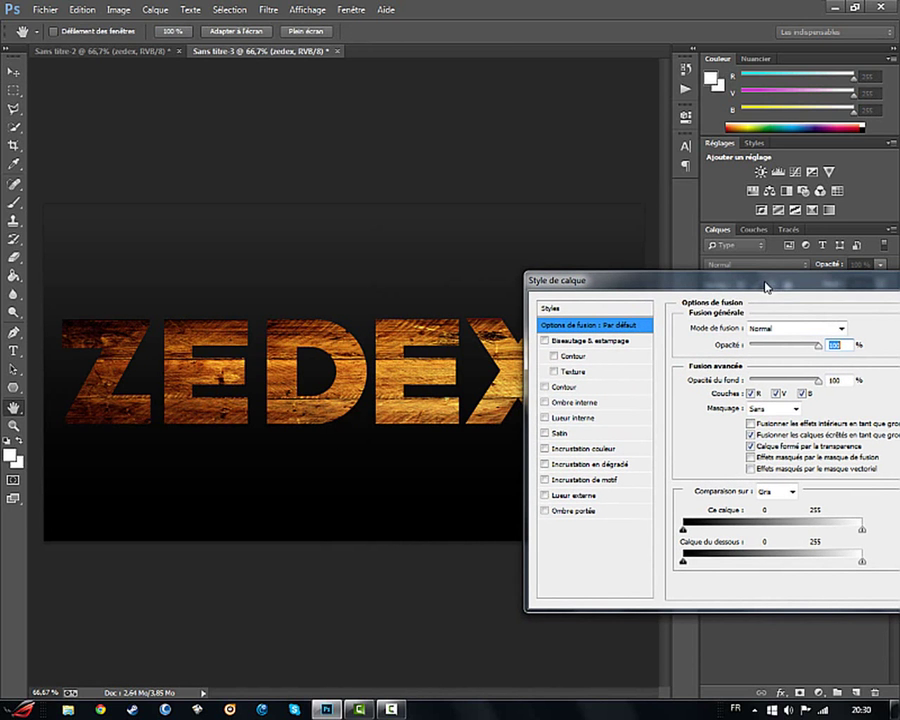
{"action": "left_click", "coordinate": [570, 387]}
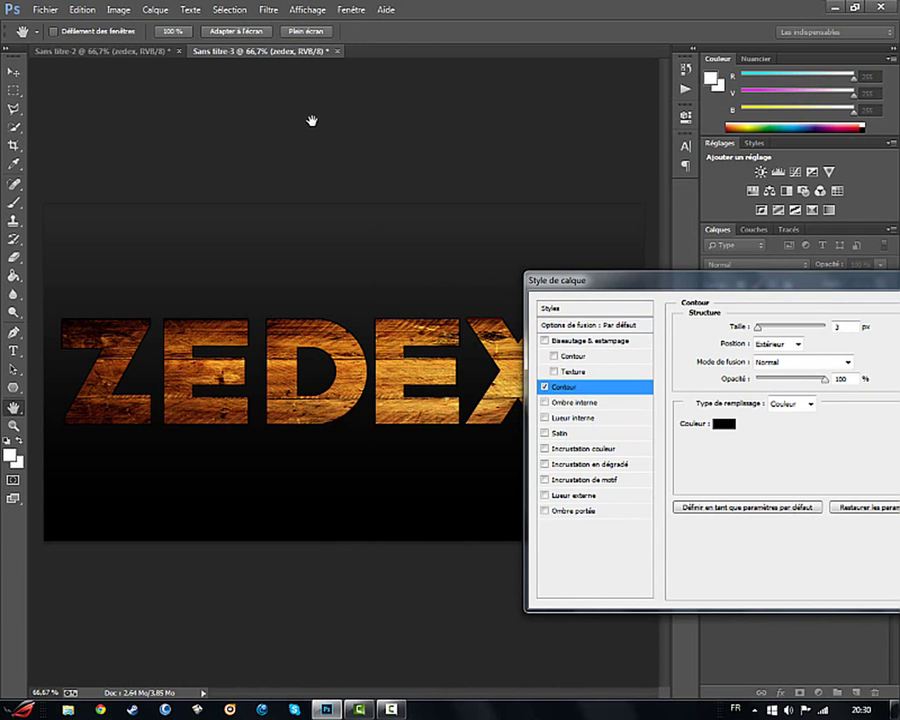
{"action": "left_click_drag", "start_coordinate": [810, 280], "coordinate": [524, 372]}
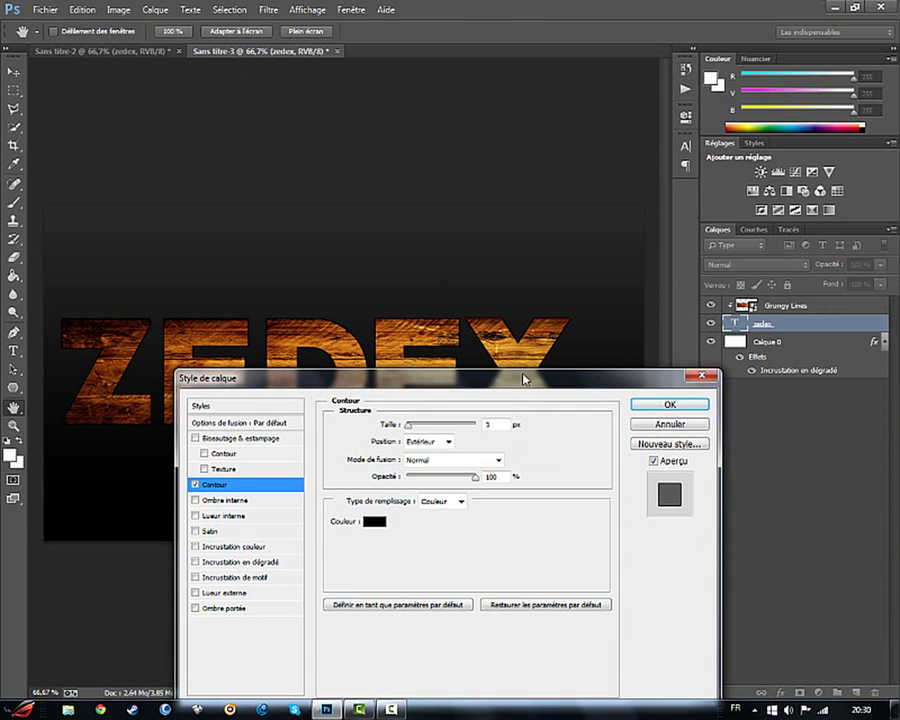
{"action": "left_click", "coordinate": [640, 402]}
{"action": "key", "text": "v"}
Step: Check the text's stroke settings in Sans titre-2, and set the stroke of the zedex text in Sans titre-3 to 10 px
{"action": "left_click", "coordinate": [60, 50]}
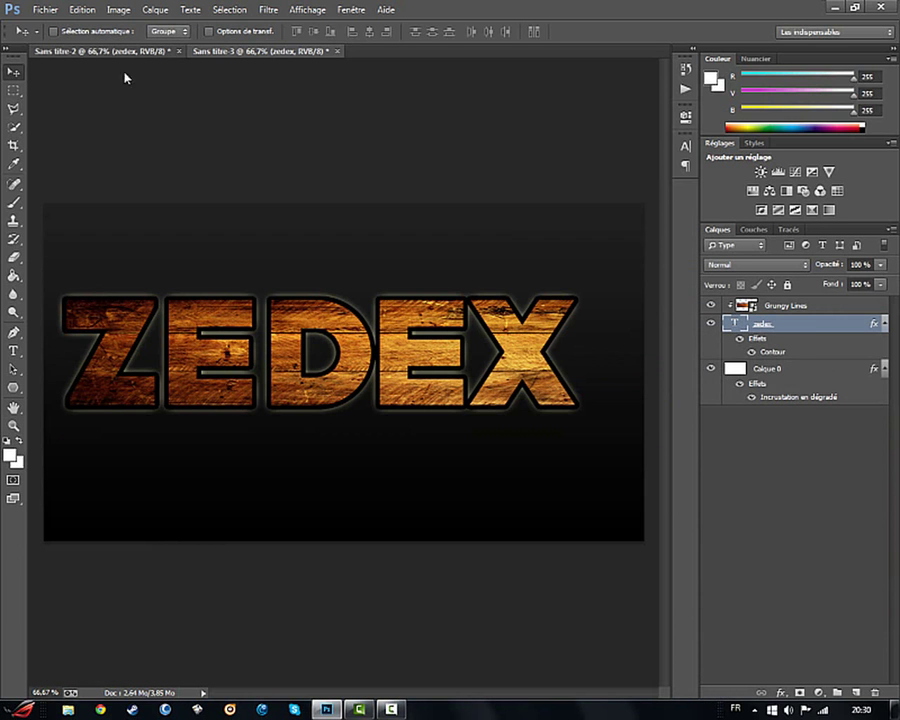
{"action": "double_click", "coordinate": [805, 356]}
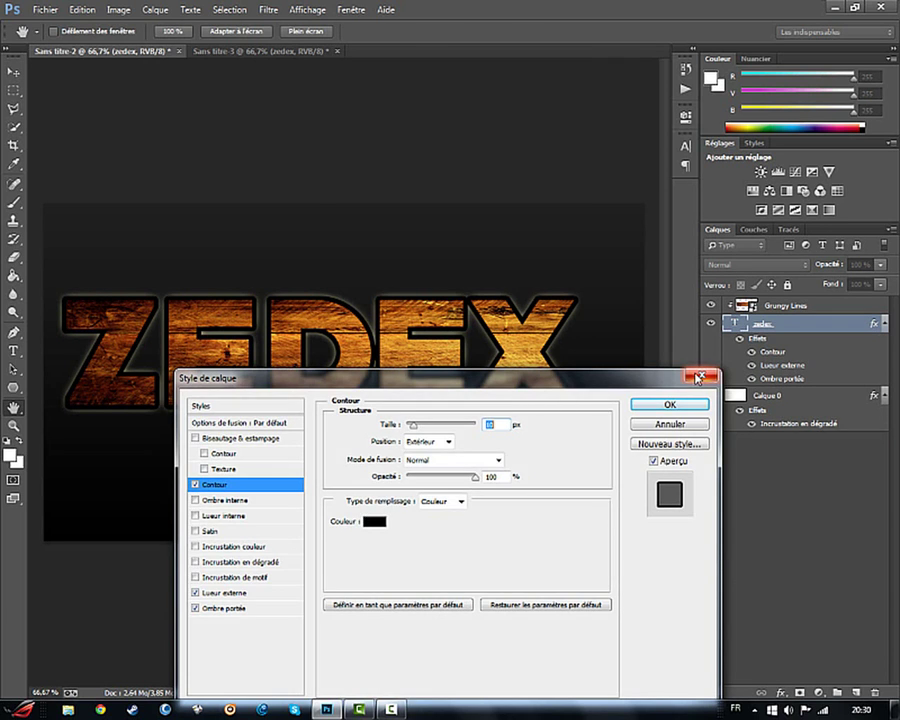
{"action": "left_click", "coordinate": [670, 404]}
{"action": "left_click", "coordinate": [237, 51]}
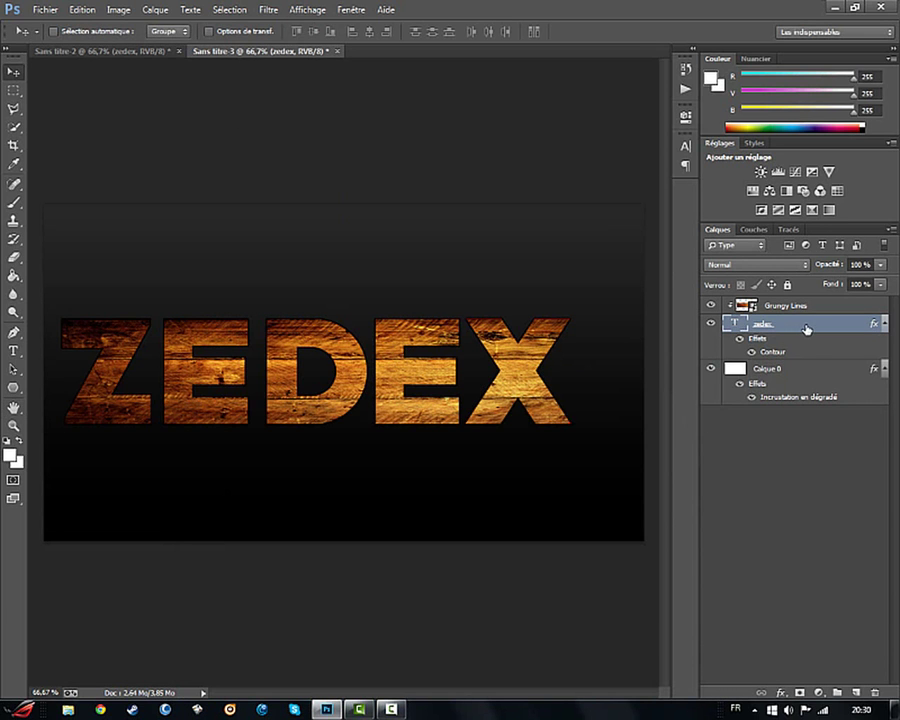
{"action": "double_click", "coordinate": [806, 328]}
{"action": "left_click", "coordinate": [221, 487]}
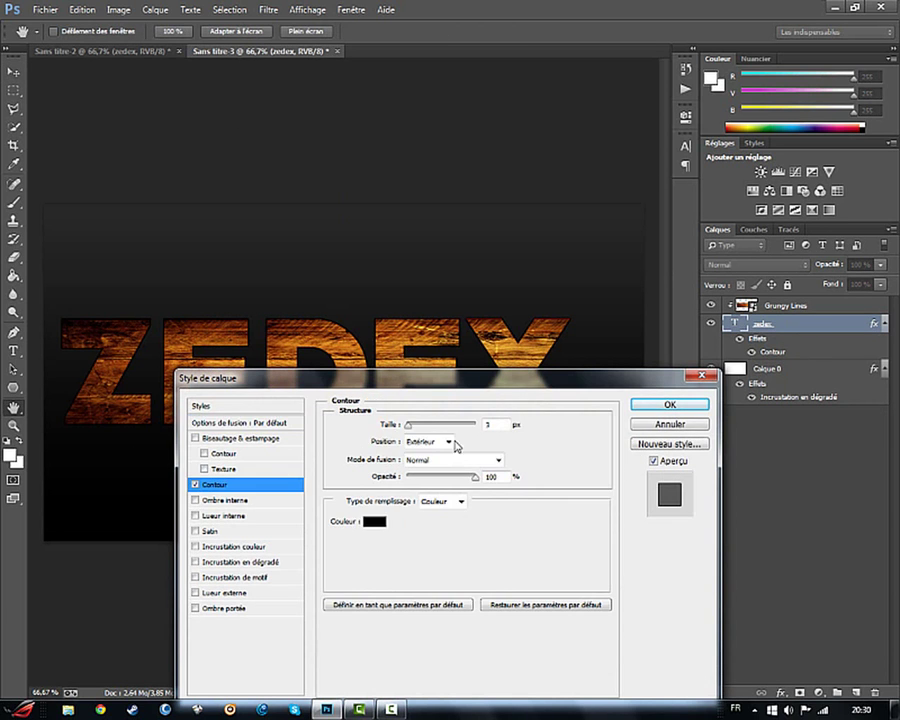
{"action": "left_click_drag", "start_coordinate": [411, 429], "coordinate": [415, 432]}
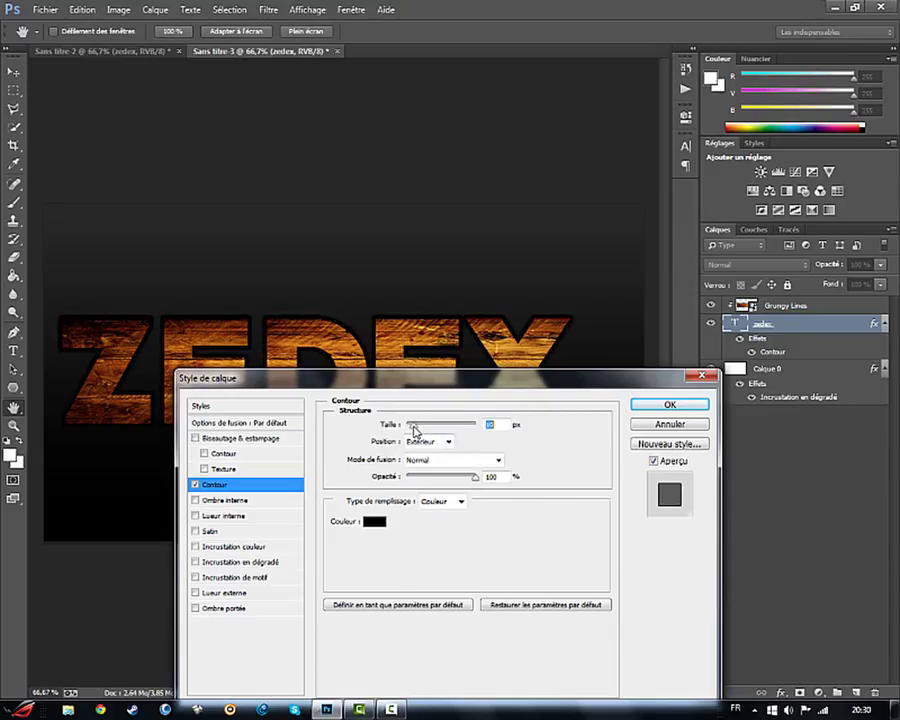
Step: Add an outer glow of 32 px to the zedex text and apply the layer style
{"action": "left_click", "coordinate": [222, 596]}
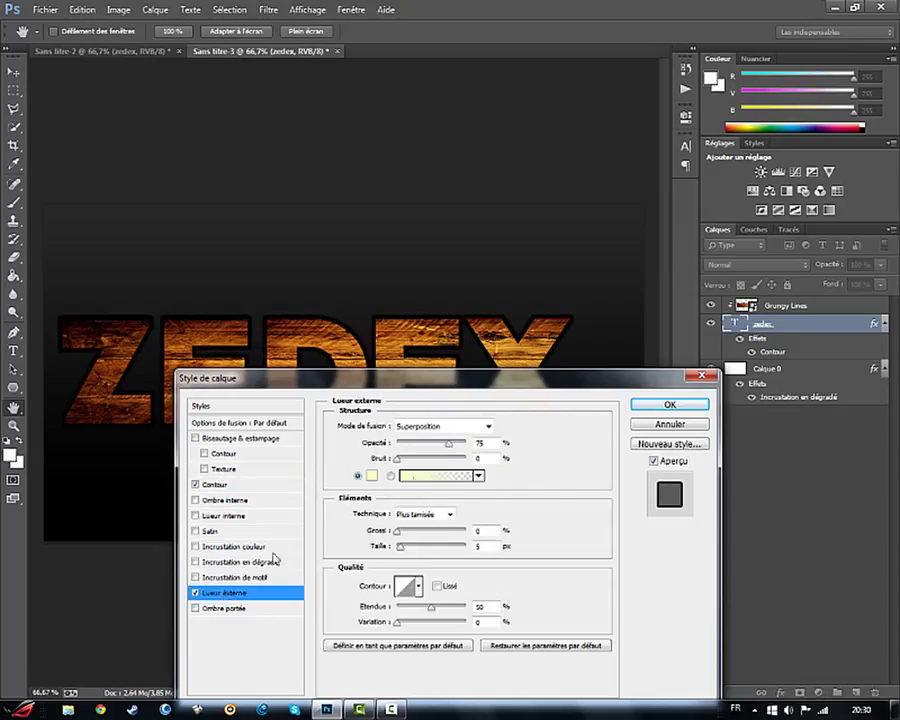
{"action": "left_click_drag", "start_coordinate": [400, 547], "coordinate": [411, 554]}
{"action": "left_click", "coordinate": [668, 404]}
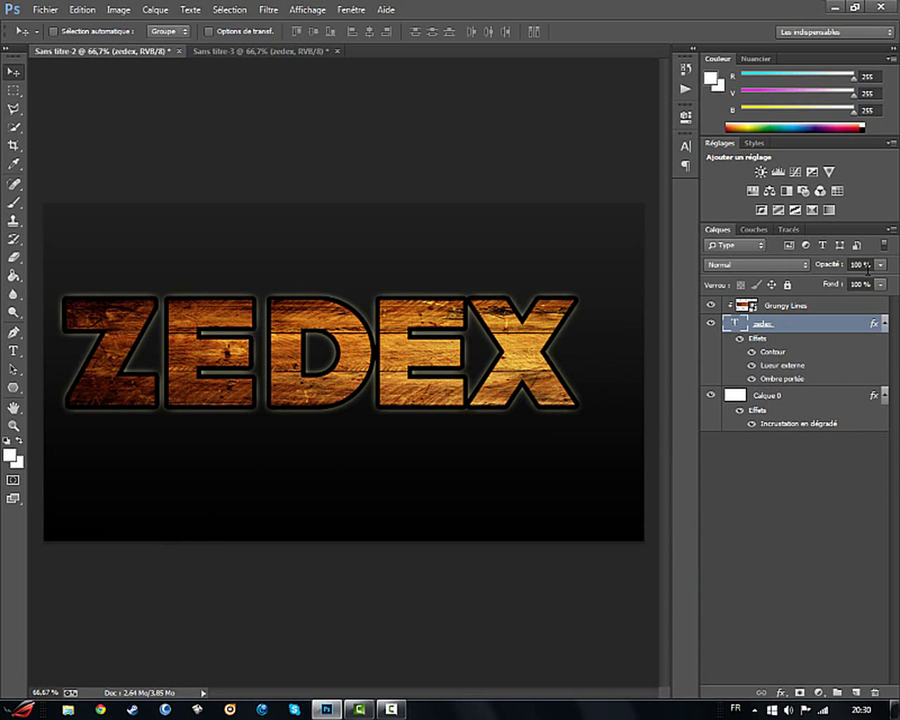
Step: Check the text's outer glow settings in Sans titre-2, and slightly reduce the outer glow size of the zedex text in Sans titre-3
{"action": "double_click", "coordinate": [817, 328]}
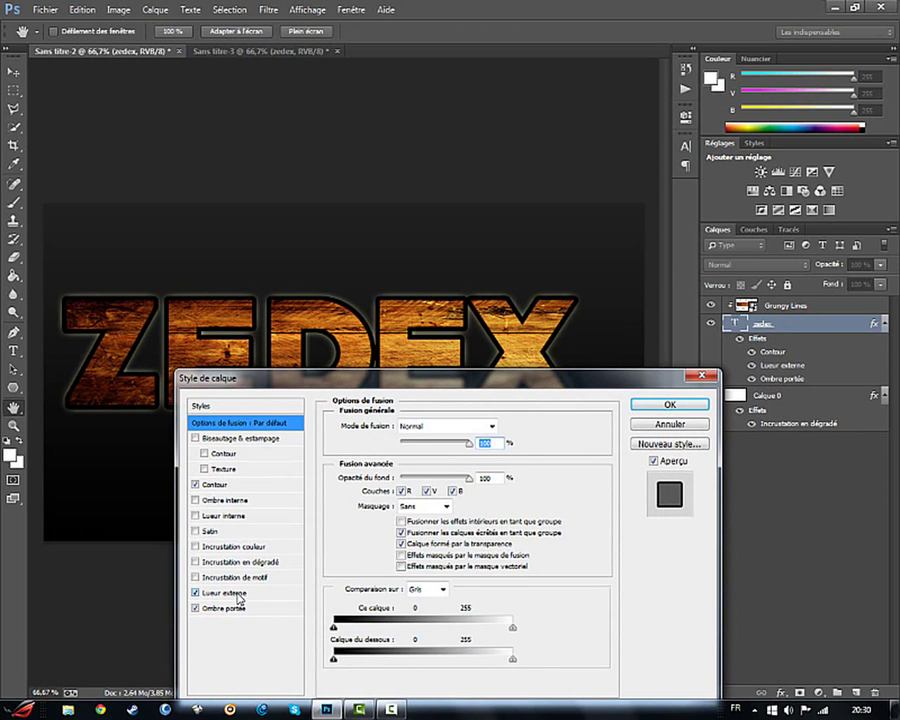
{"action": "left_click", "coordinate": [225, 593]}
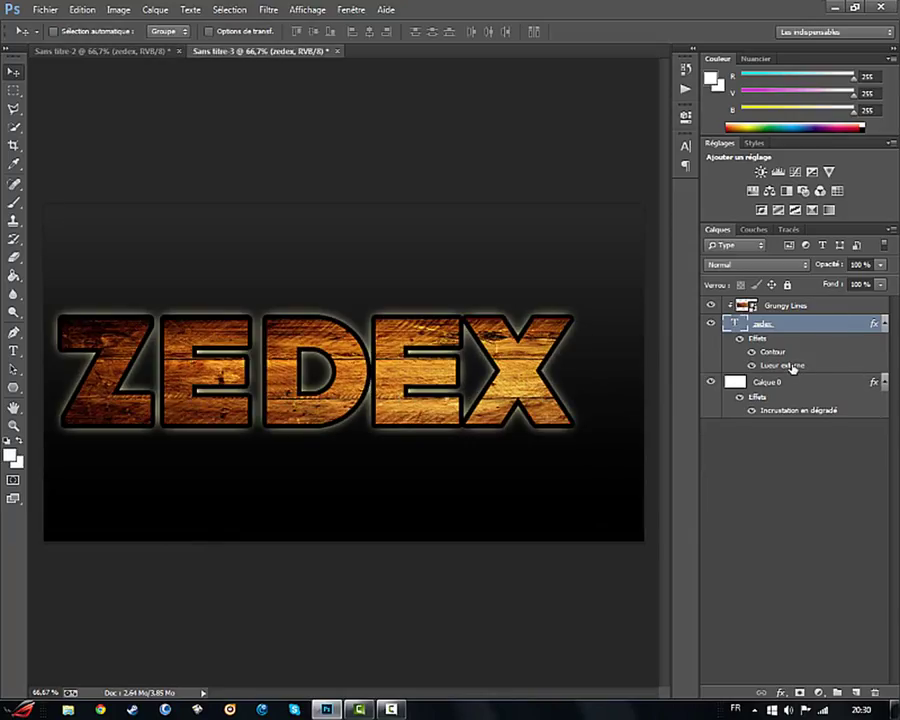
{"action": "key", "text": "space"}
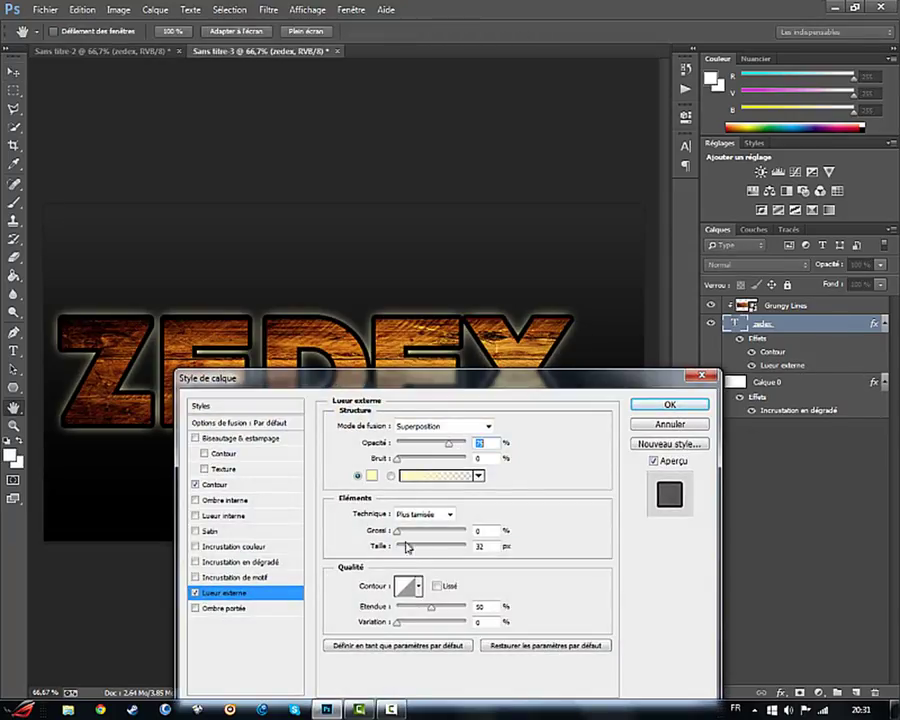
{"action": "left_click_drag", "start_coordinate": [407, 547], "coordinate": [409, 549]}
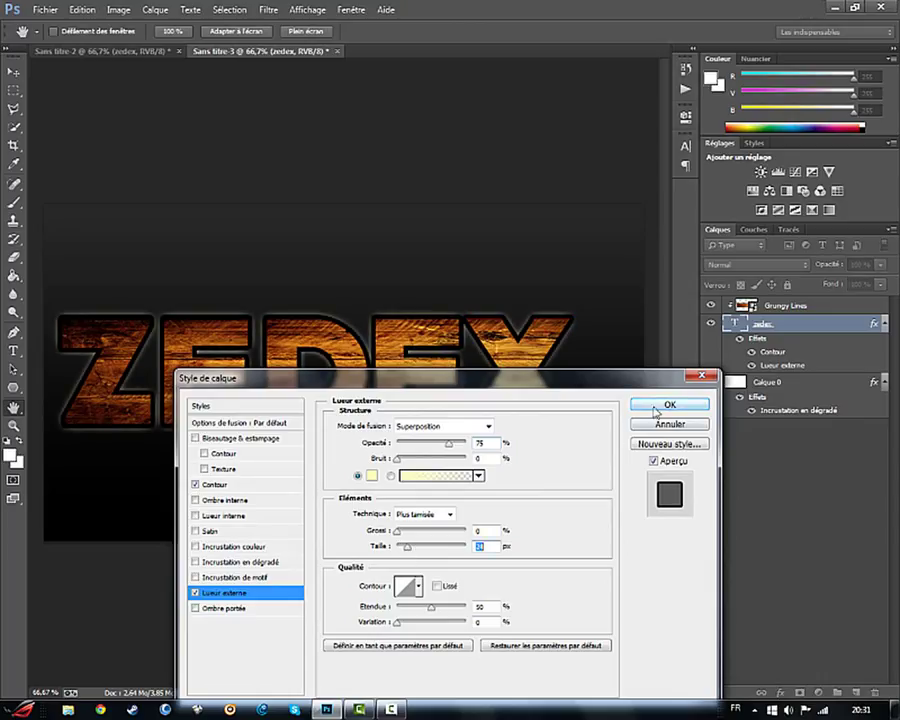
Step: Enable a drop shadow on the zedex text and apply the layer style
{"action": "left_click", "coordinate": [195, 608]}
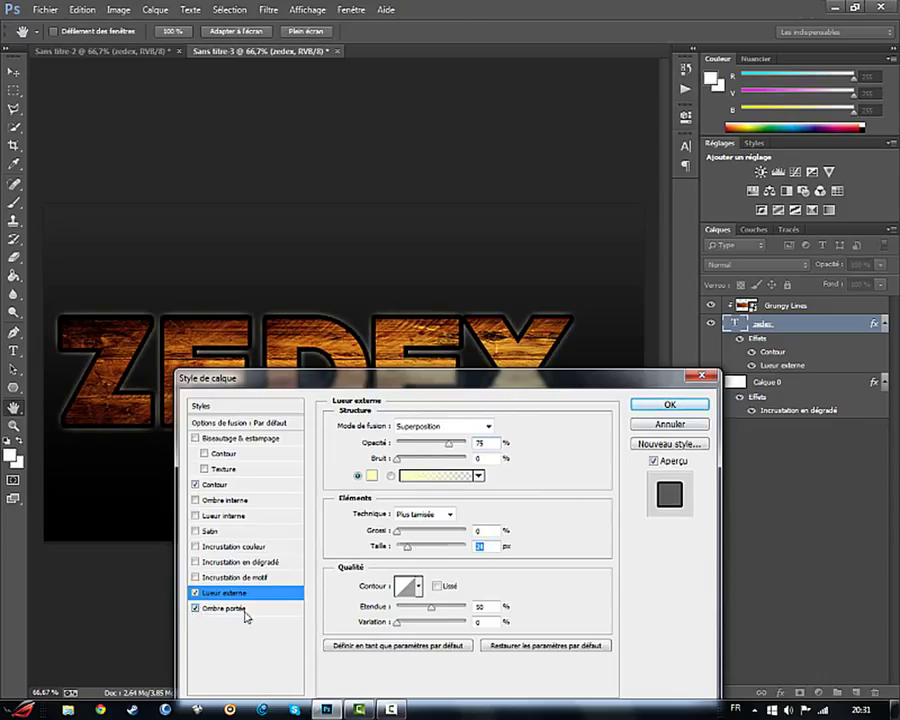
{"action": "left_click", "coordinate": [244, 608]}
{"action": "left_click", "coordinate": [670, 404]}
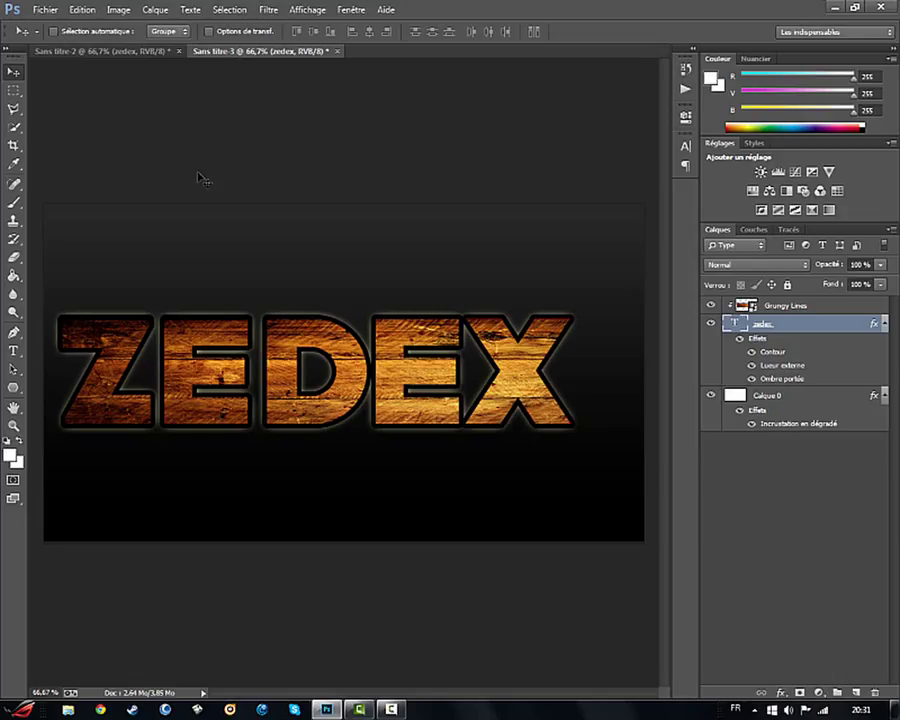
{"action": "left_click", "coordinate": [392, 709]}
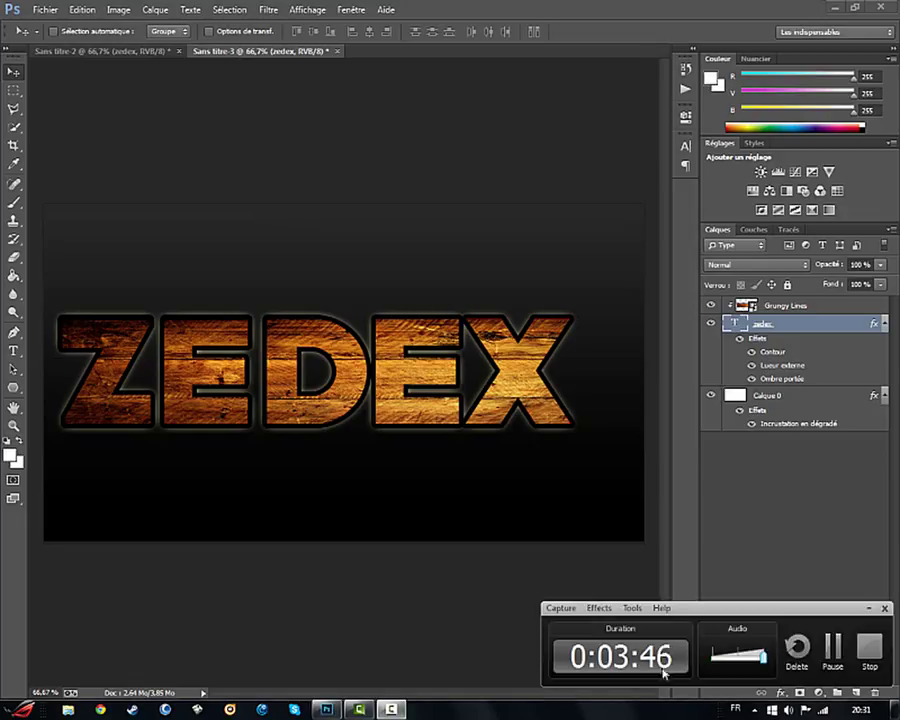
{"action": "left_click", "coordinate": [868, 646]}
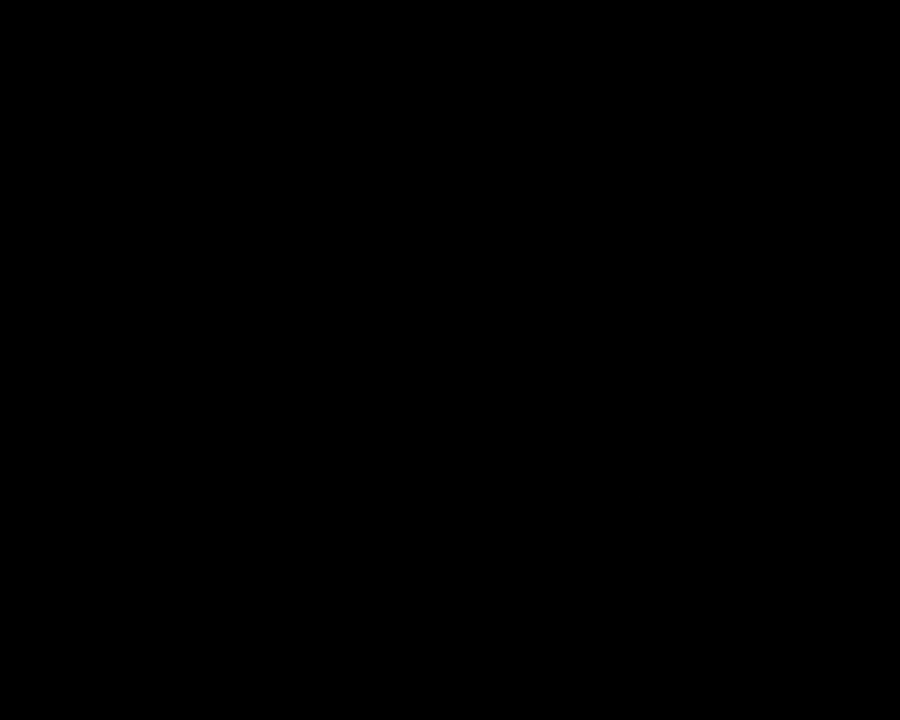